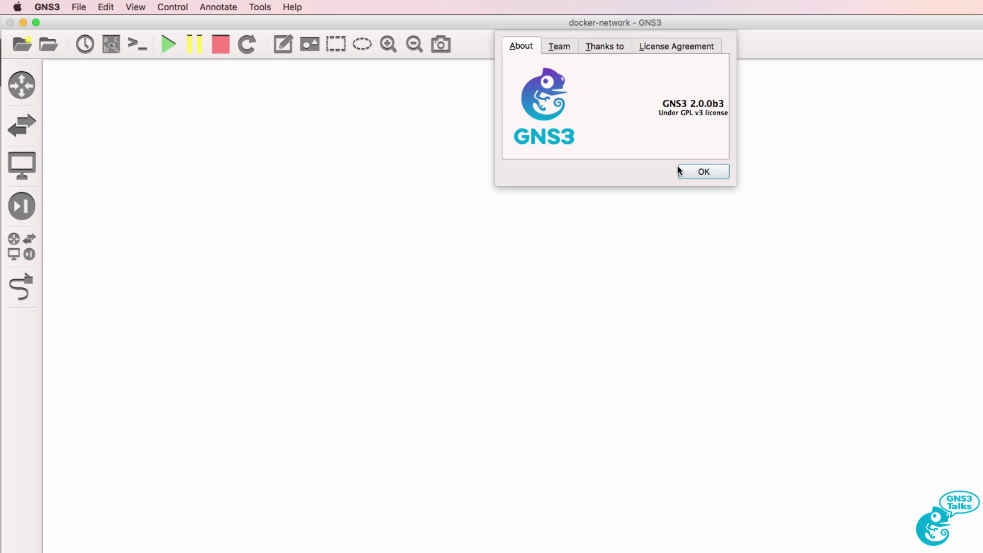
- Dismiss the About GNS3 2.0.0b3 box to reveal the empty docker-network project
click(693, 172)
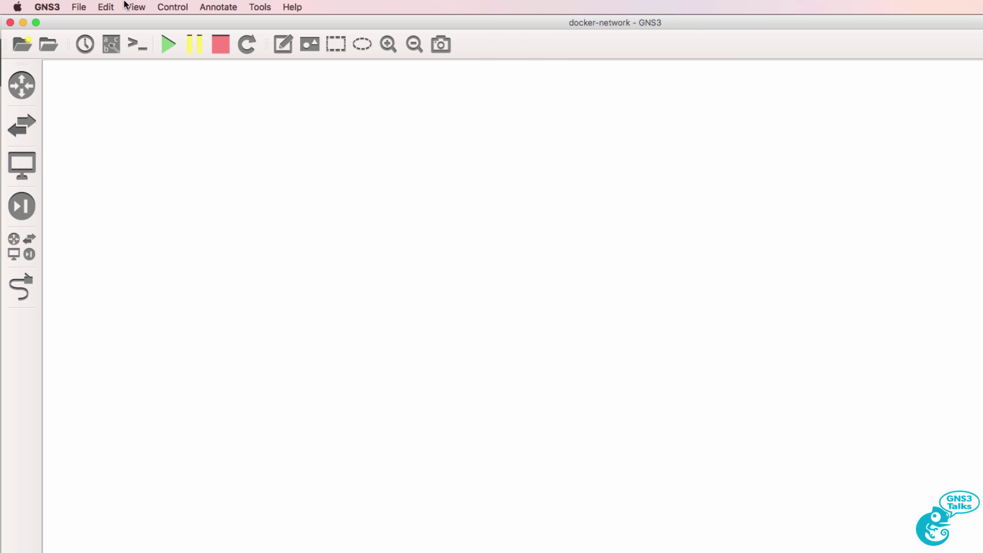
click(48, 7)
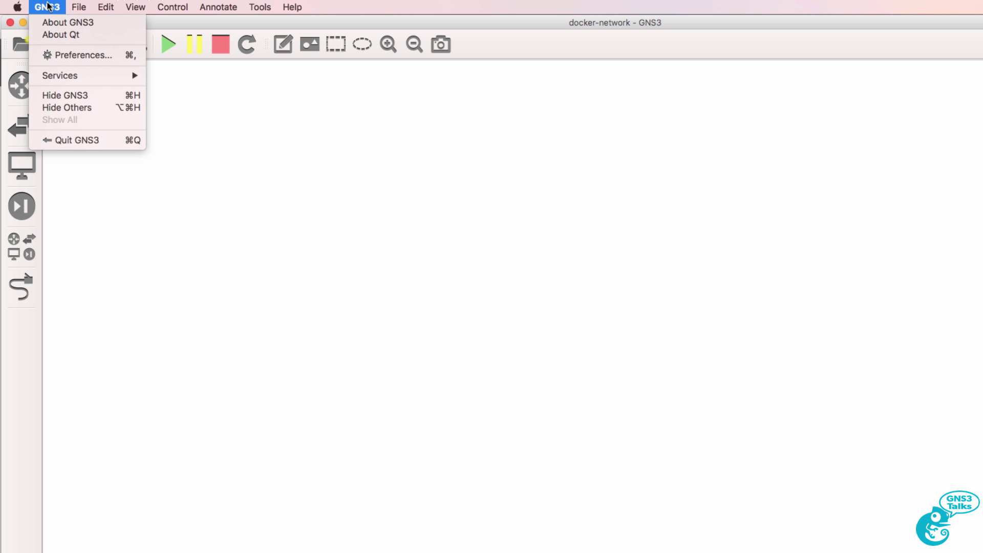
click(72, 55)
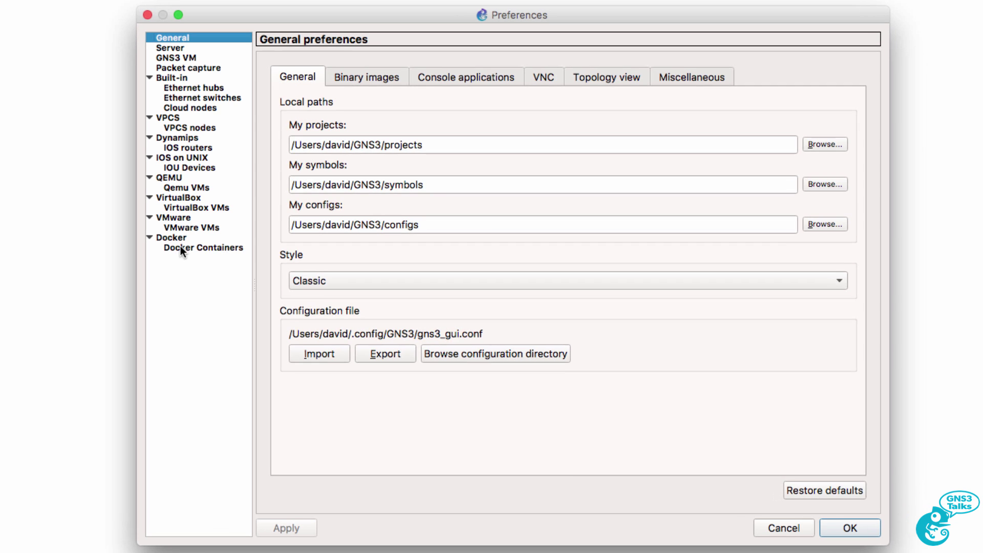
click(183, 246)
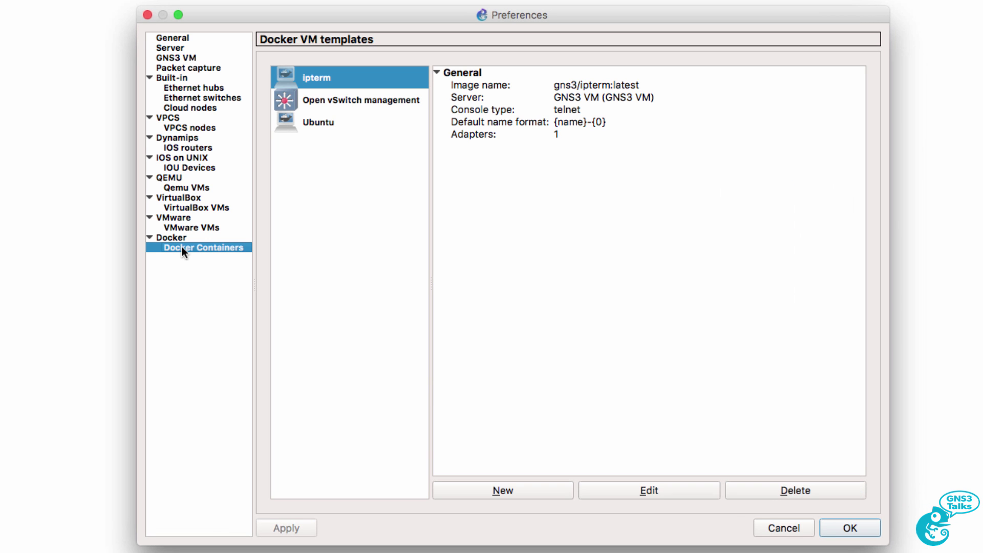
click(335, 102)
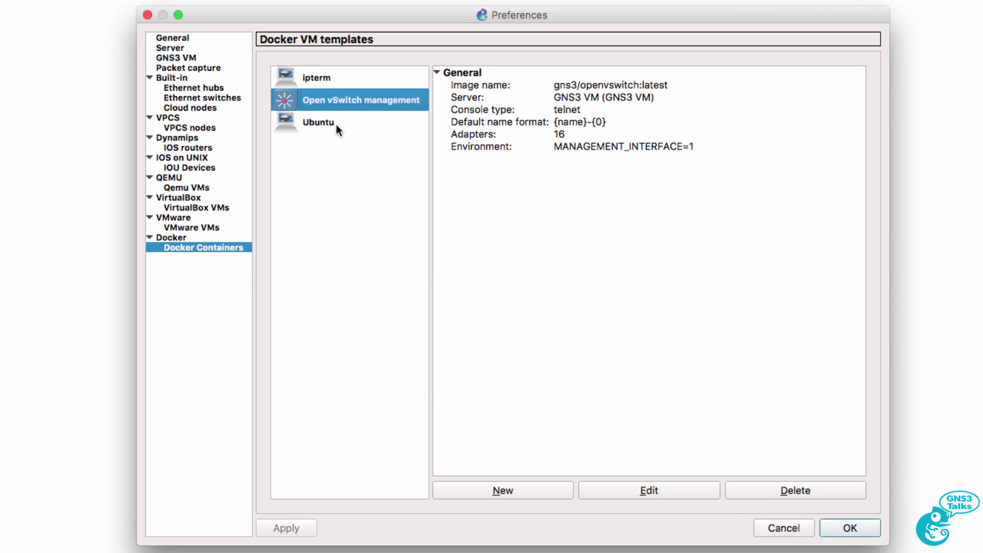
click(336, 83)
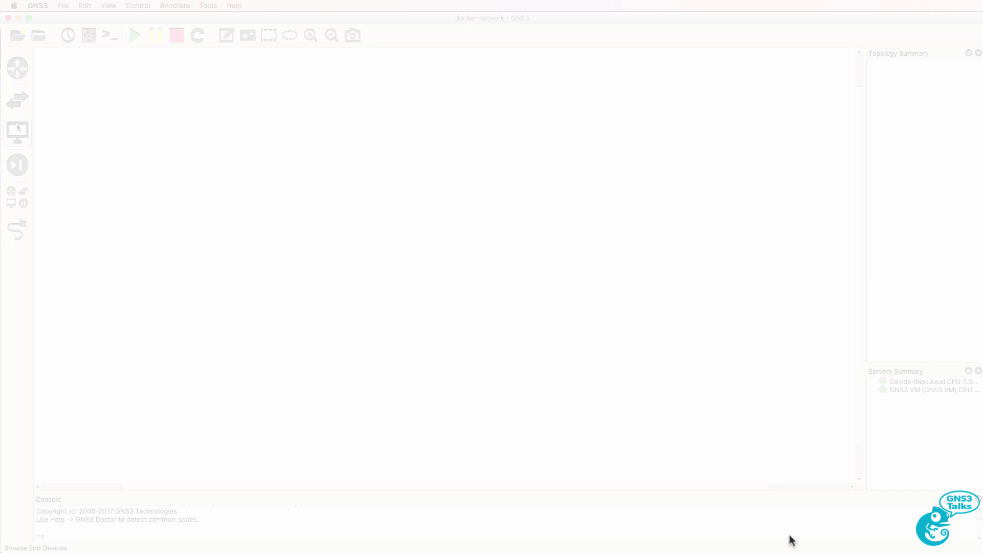
- Drop ipterm-1 on the left and ipterm-2 on the right, widening the console pane
click(90, 99)
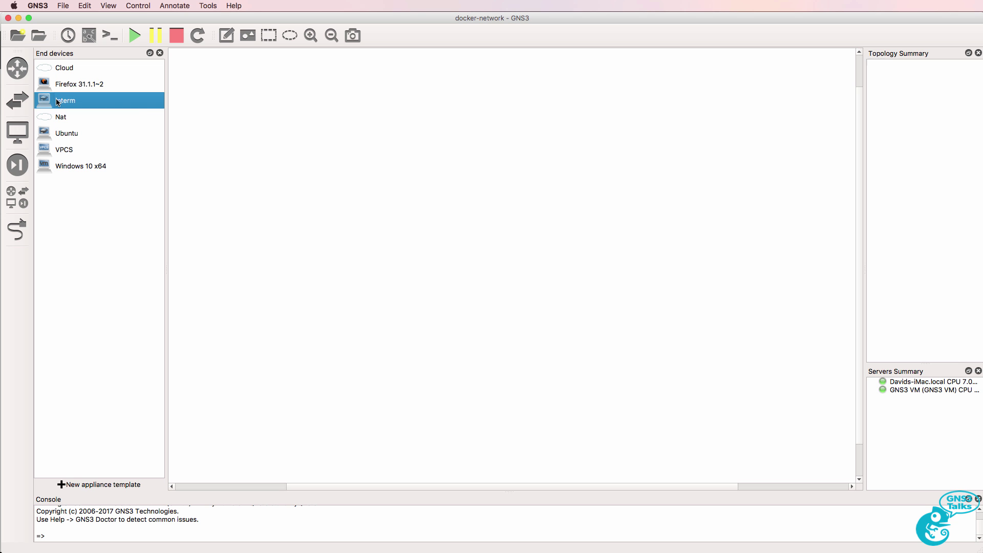
drag(57, 102, 308, 137)
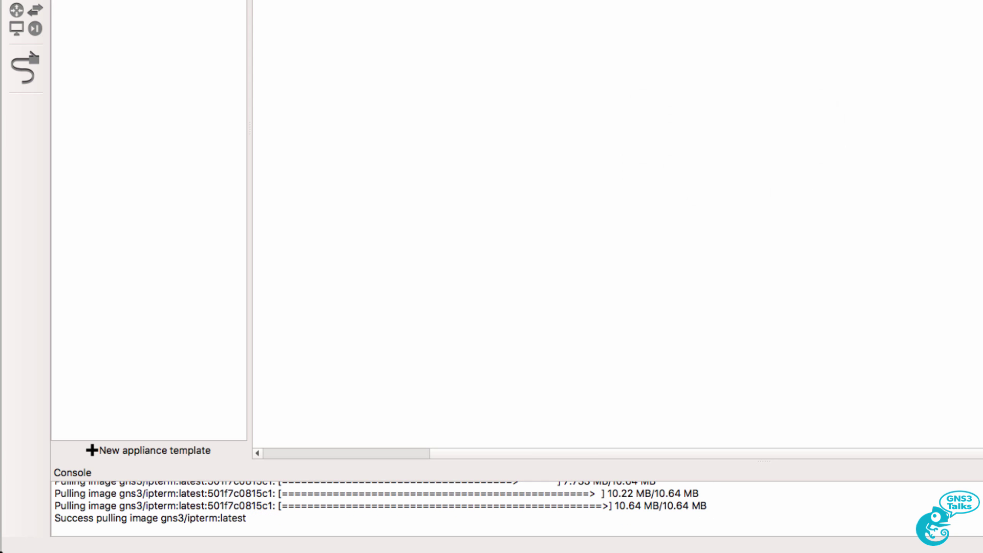
drag(444, 462, 452, 192)
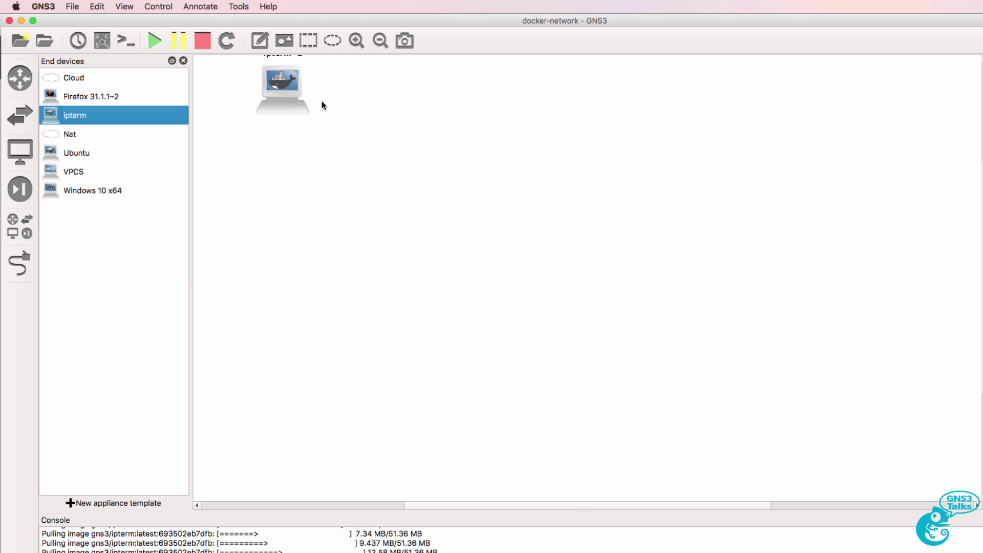
drag(321, 100, 306, 161)
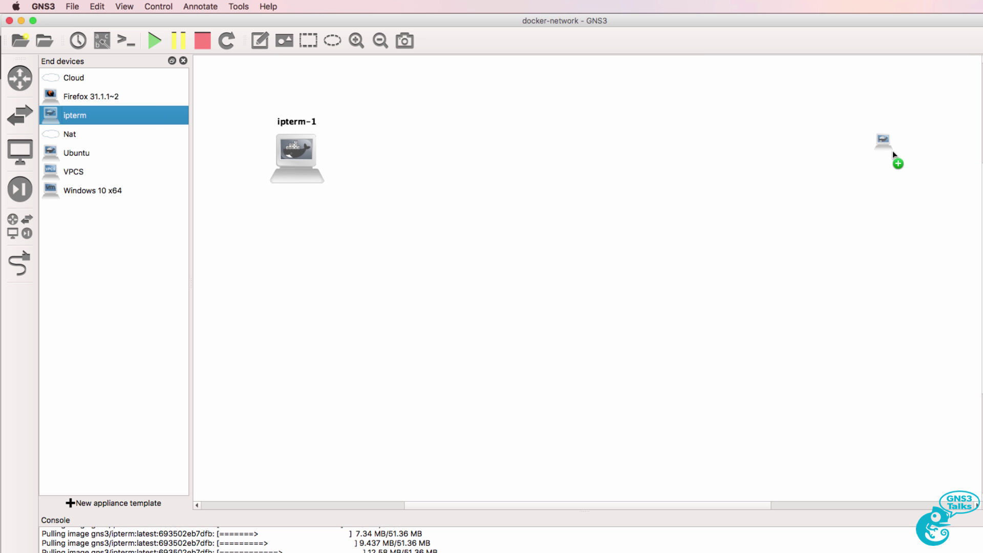
drag(892, 151, 680, 148)
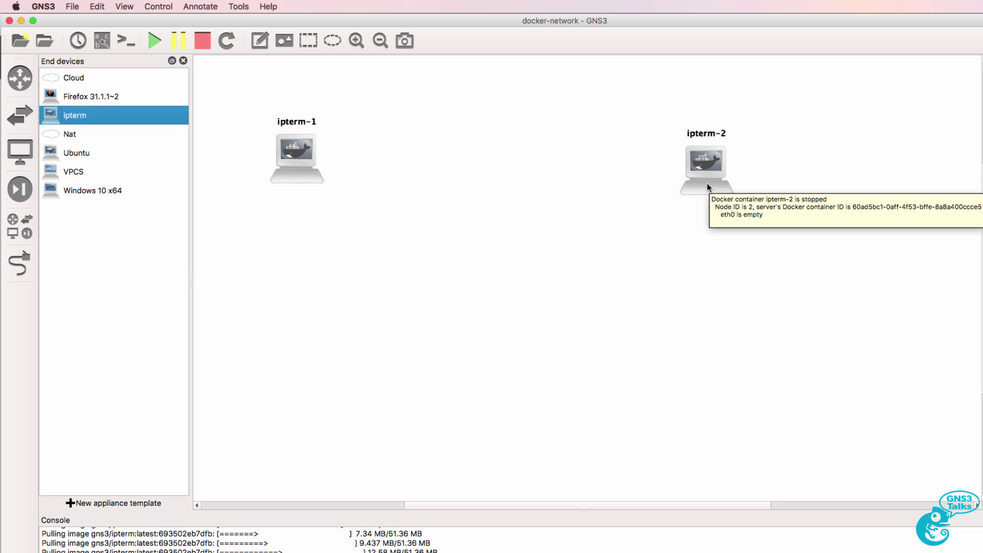
drag(707, 187, 707, 166)
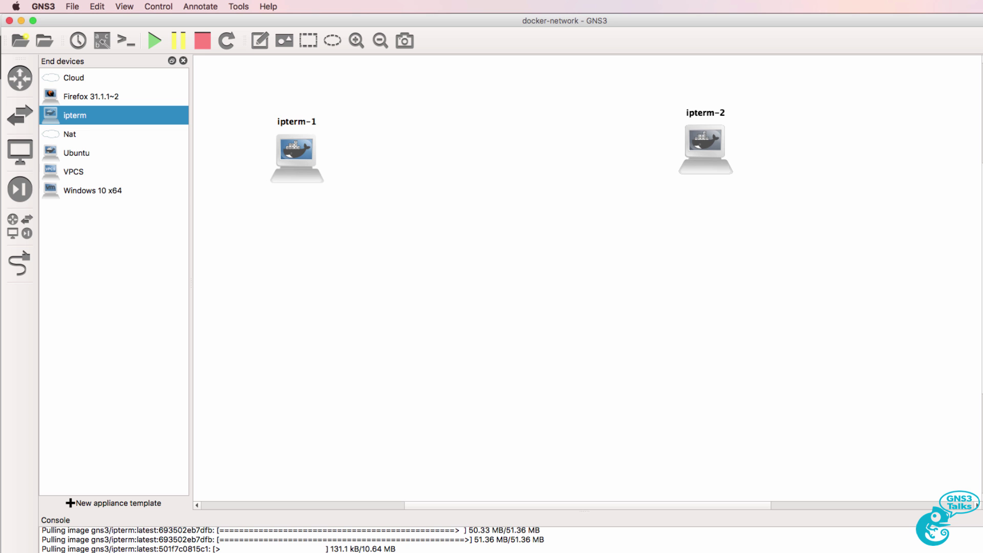
- Add an Open vSwitch management switch between the hosts and a Nat1 cloud below it
click(20, 119)
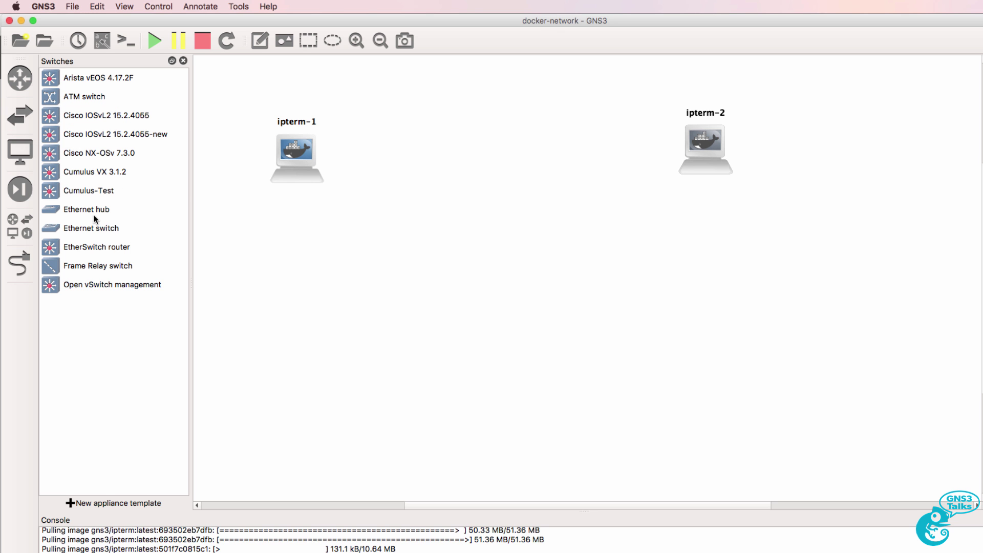
drag(89, 288, 504, 155)
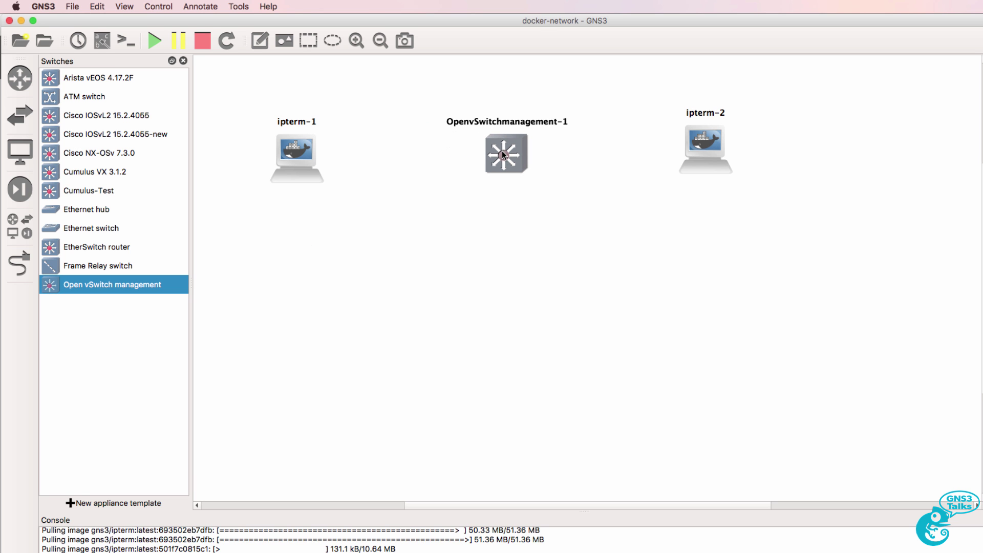
drag(702, 154, 690, 157)
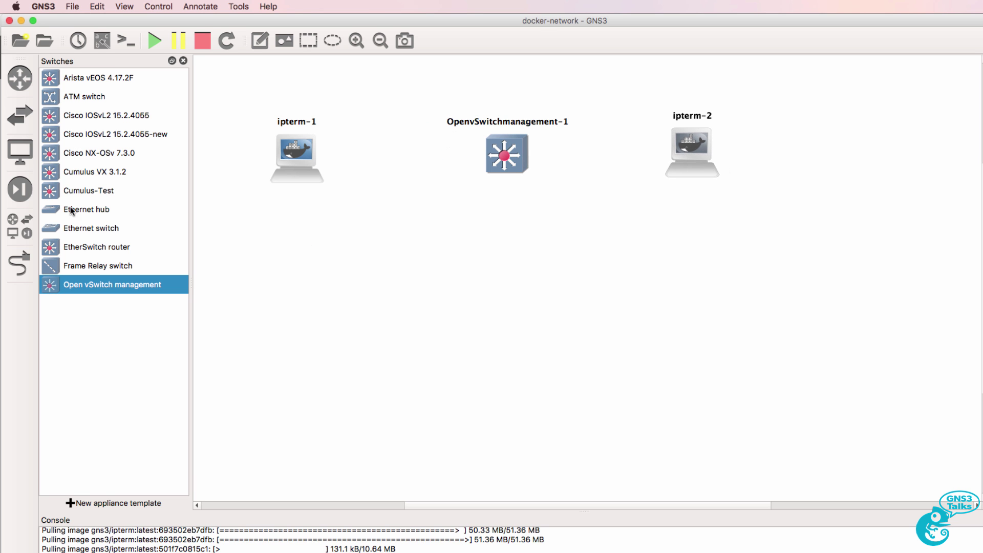
click(19, 226)
click(121, 459)
drag(122, 459, 515, 295)
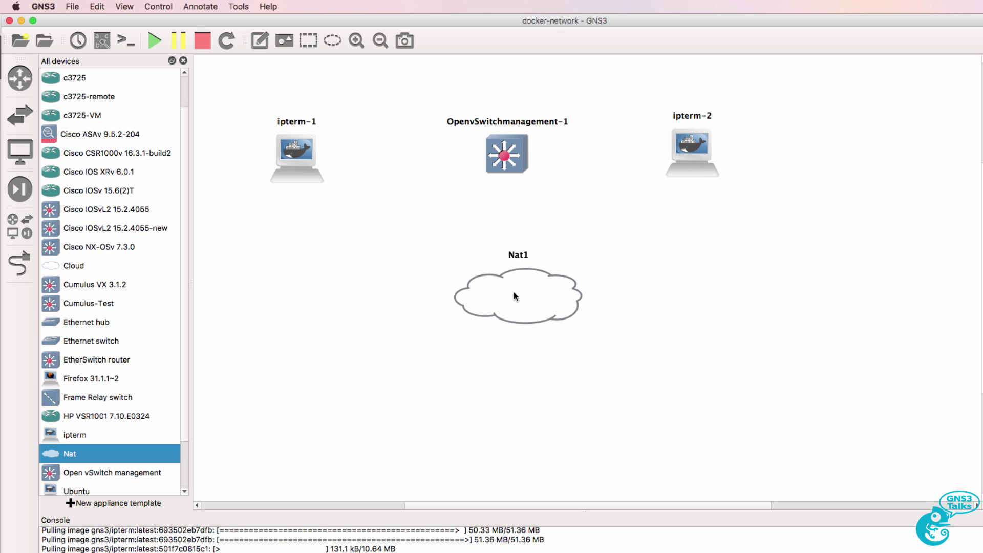
- Zoom in, hide the device list, and nudge ipterm-1, ipterm-2 and Nat1 into place
click(348, 40)
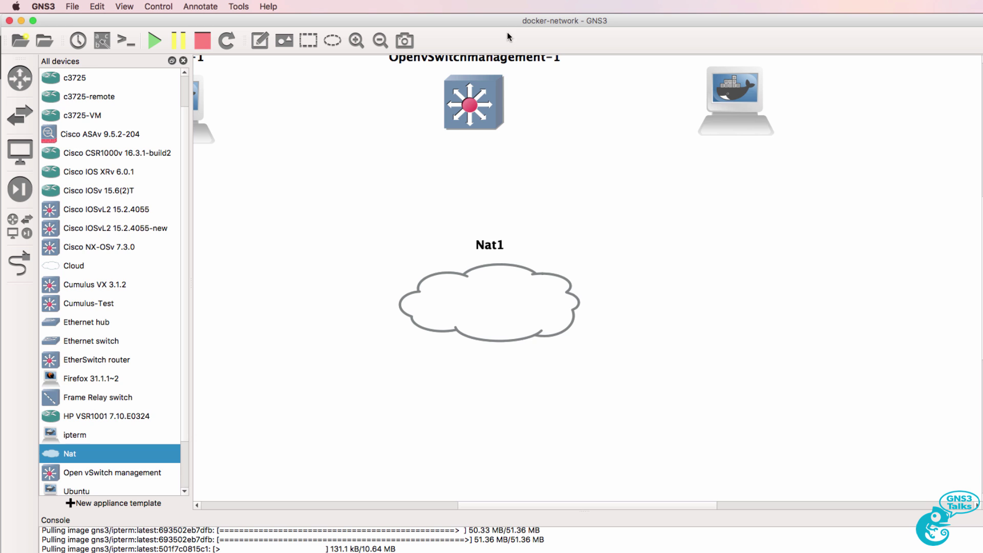
click(182, 61)
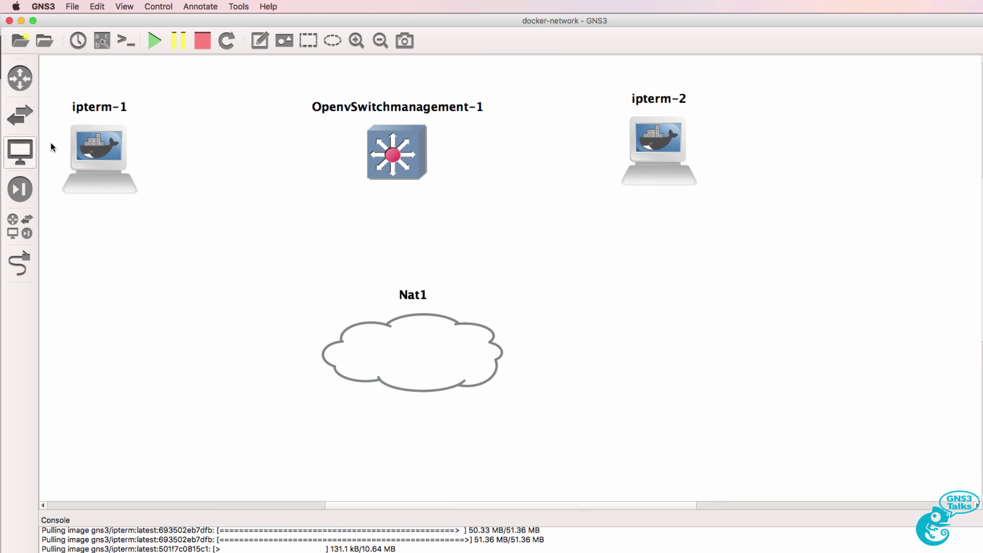
drag(74, 139, 103, 122)
drag(652, 124, 647, 123)
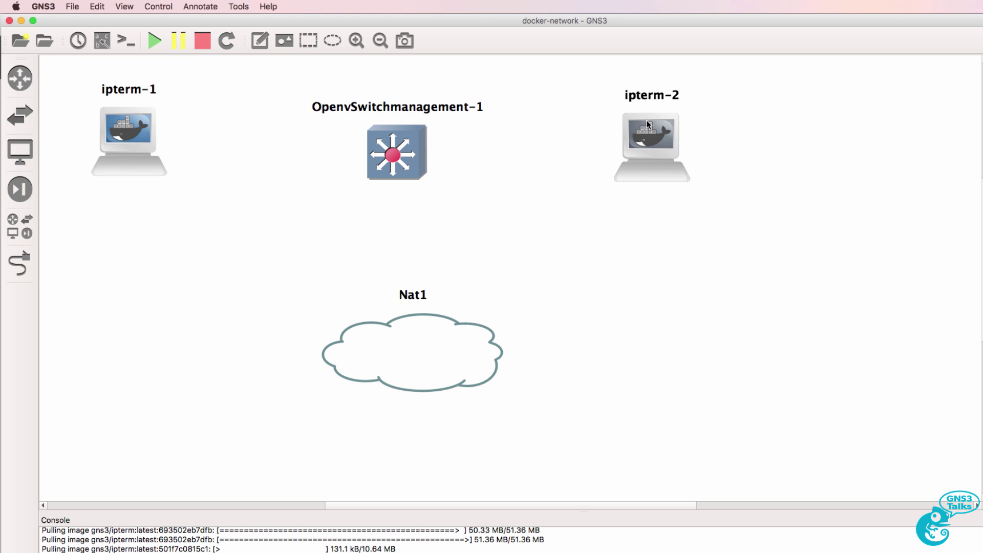
drag(433, 344, 427, 334)
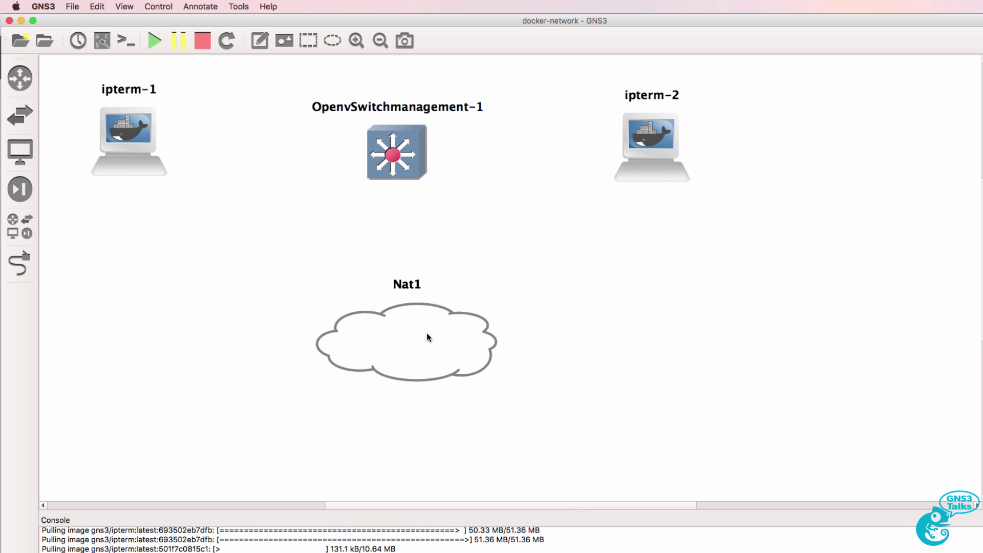
- Cable ipterm-1 eth0 to switch eth0 and ipterm-2 eth0 to switch eth1
click(19, 263)
click(130, 133)
click(148, 139)
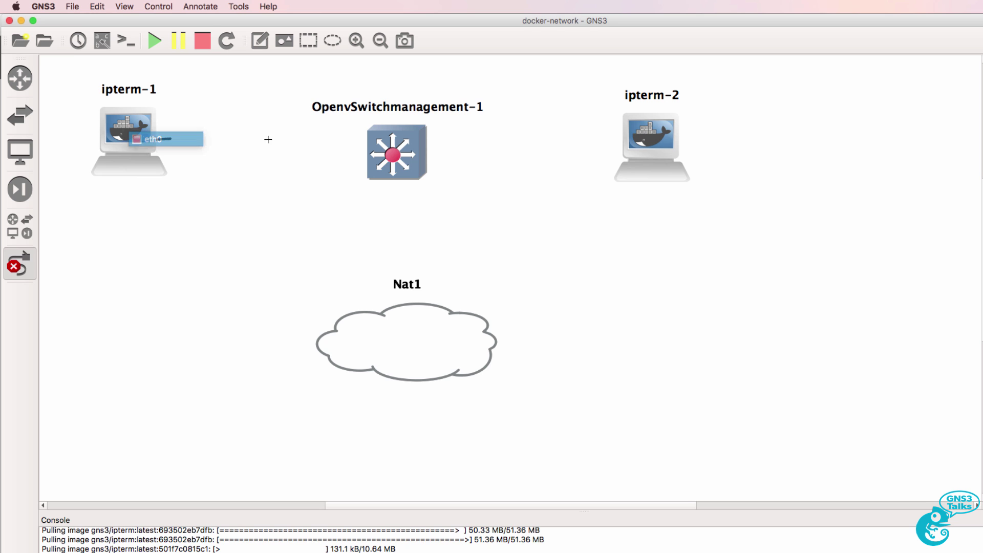
click(421, 144)
click(431, 154)
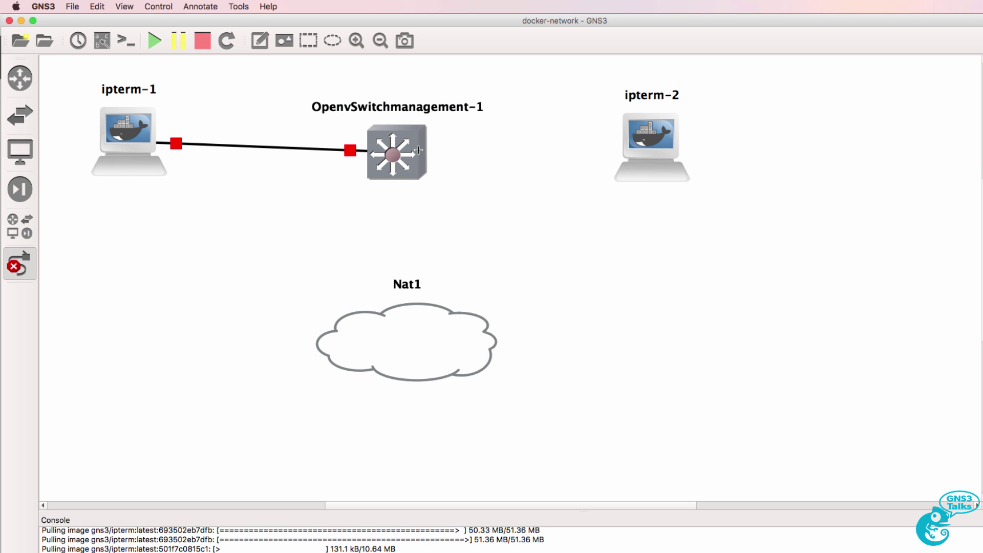
click(419, 151)
click(442, 172)
click(649, 141)
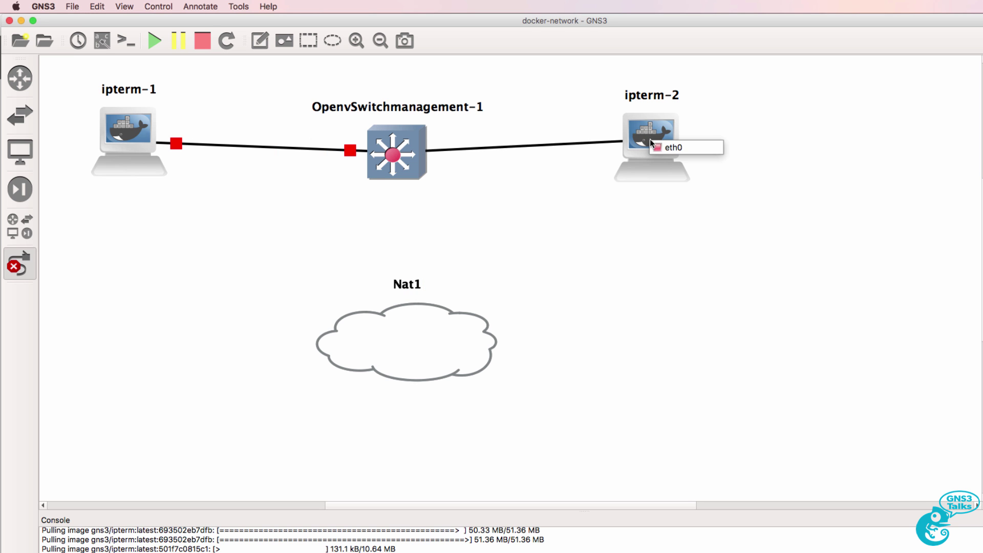
click(666, 149)
- Cable switch port eth2 to the Nat1 cloud's nat0 port
click(388, 148)
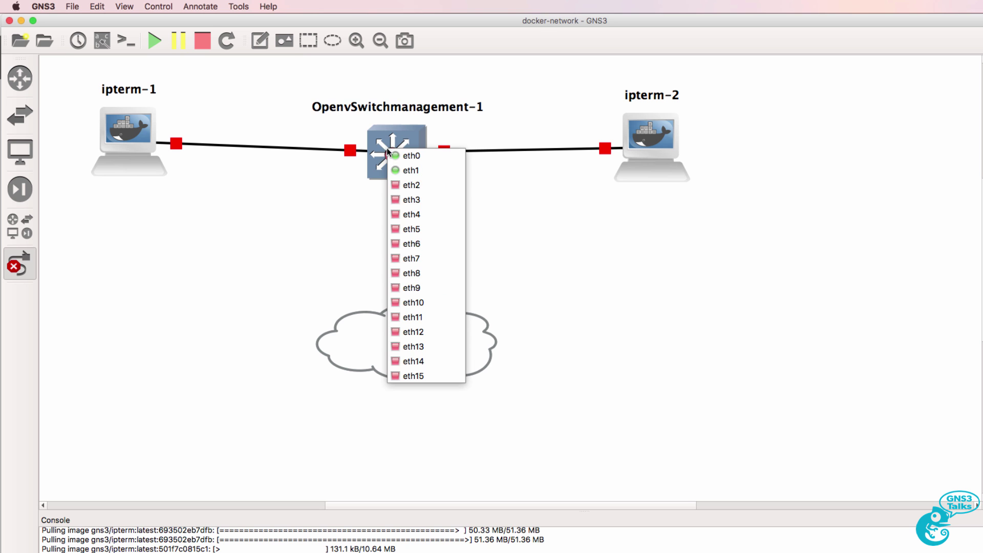
click(399, 186)
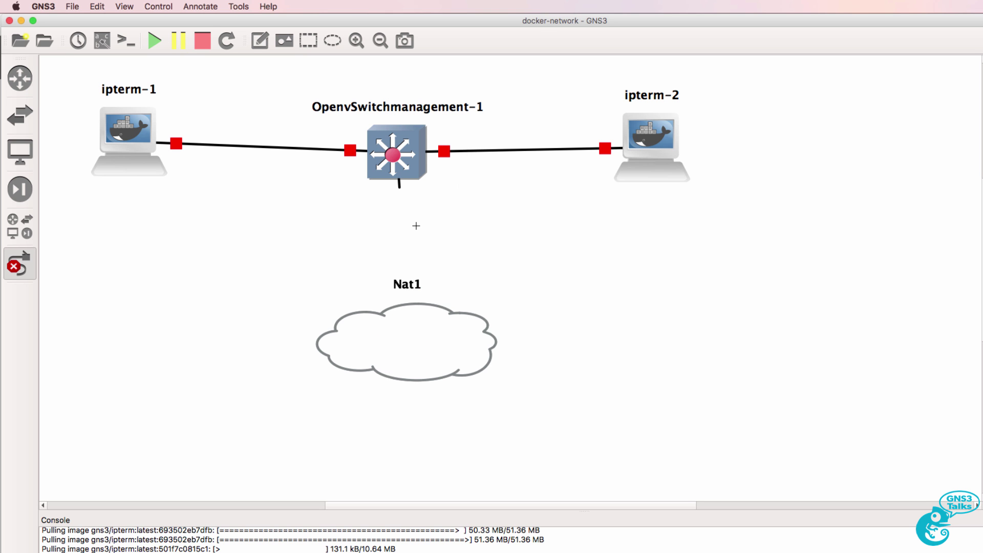
click(429, 332)
click(436, 338)
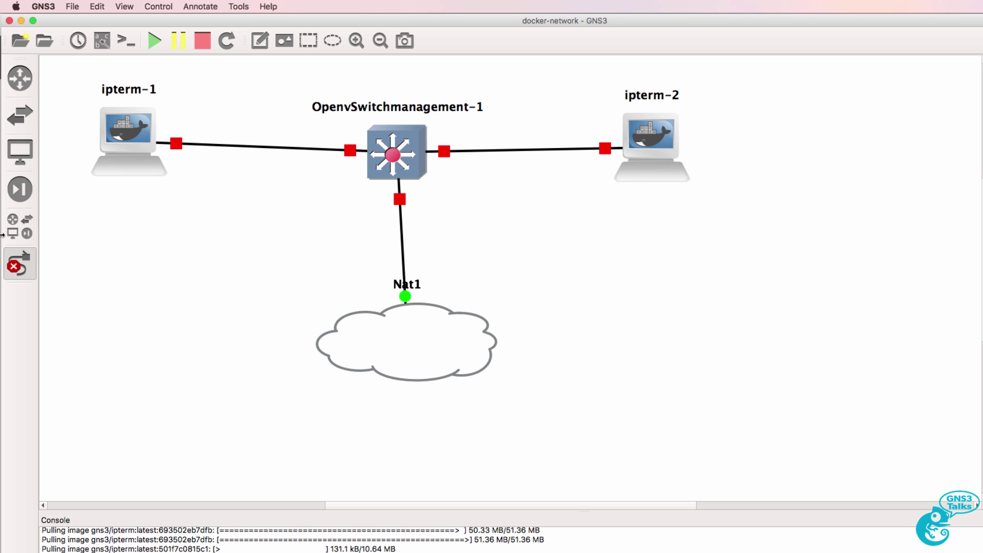
click(30, 268)
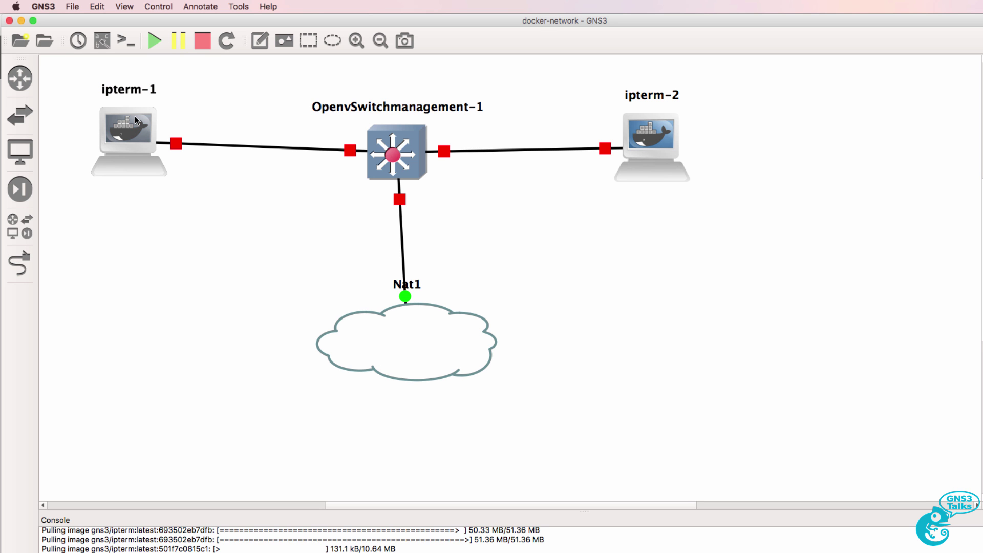
- Show interface labels, place eth0/eth1/eth2/nat0 beside their ports, and raise Nat1 toward the switch
drag(388, 147, 385, 137)
drag(655, 147, 644, 135)
click(101, 45)
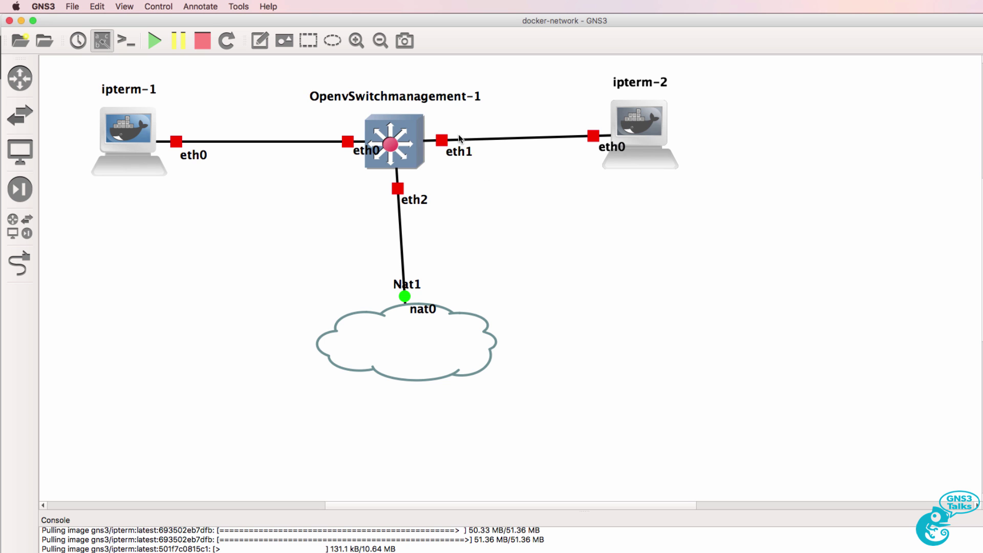
drag(458, 149, 446, 152)
drag(609, 154, 582, 161)
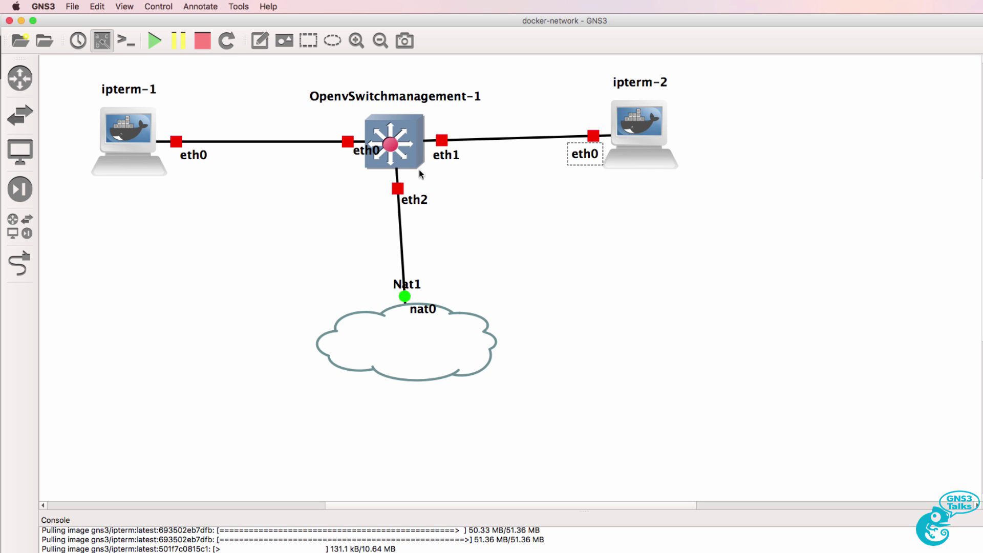
drag(364, 160, 344, 166)
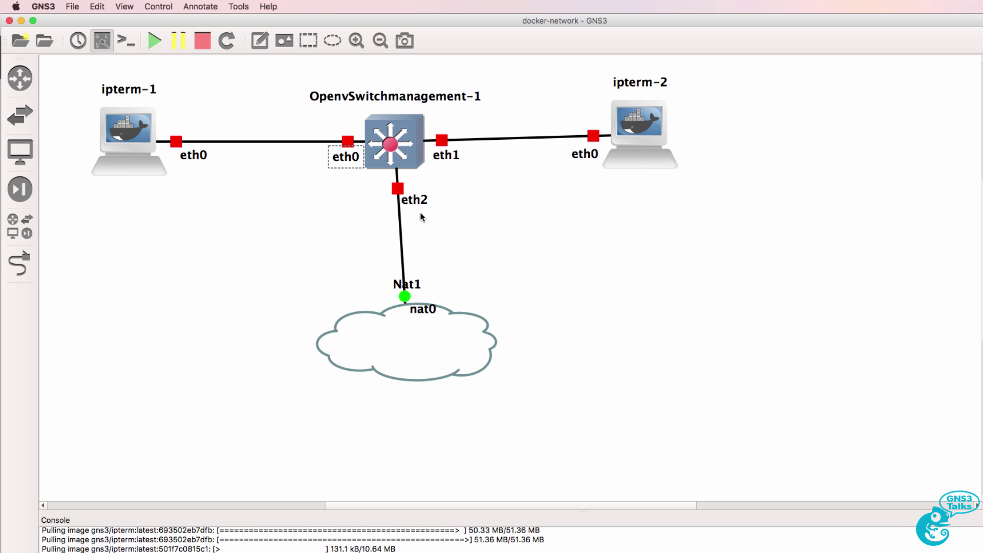
drag(416, 201, 421, 189)
drag(391, 347, 384, 324)
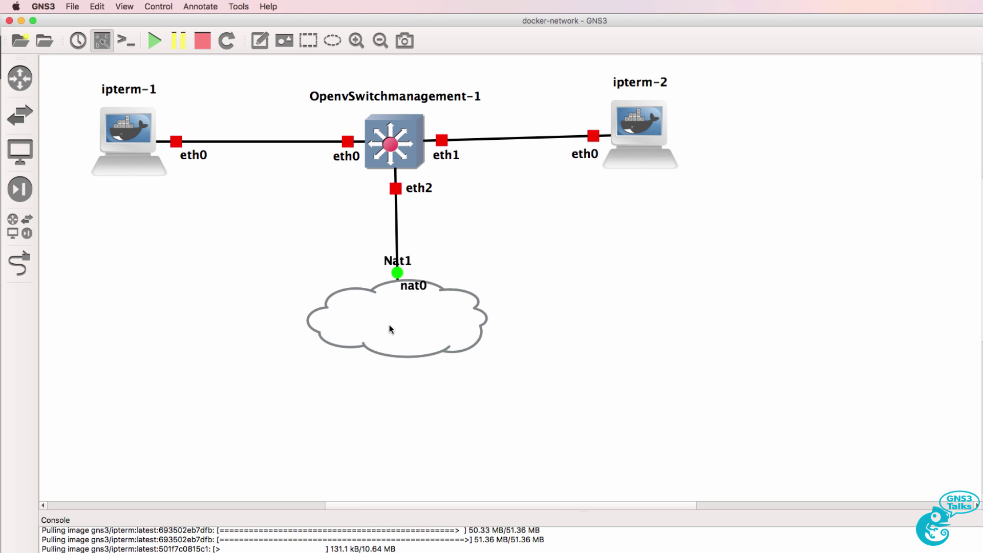
drag(409, 281, 395, 291)
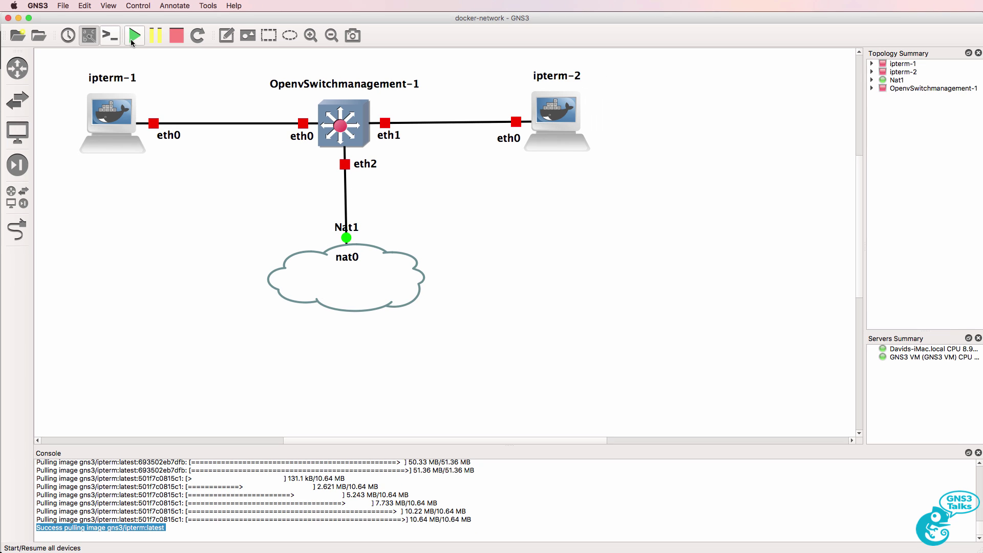
- Start all nodes and open consoles for every device, closing the extra bash window
click(131, 41)
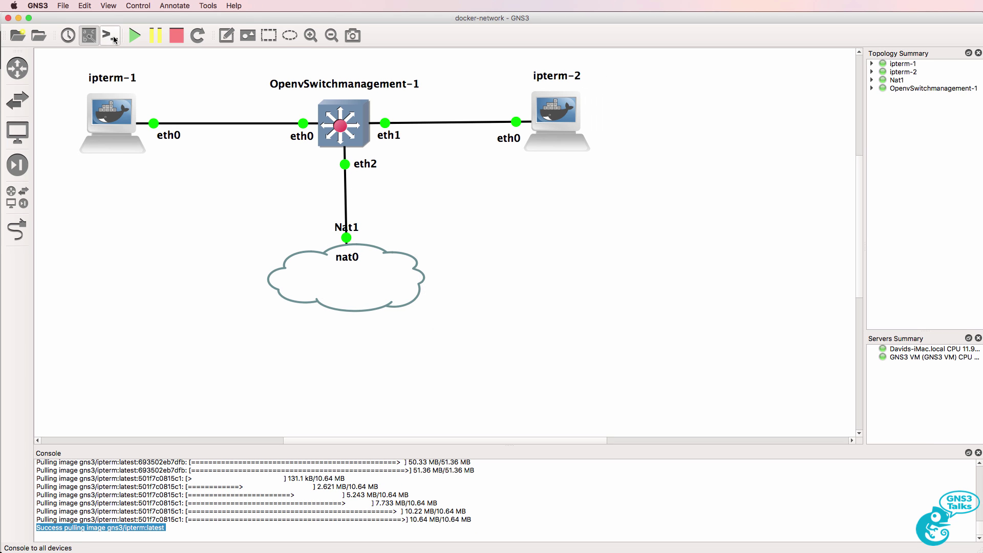
click(109, 36)
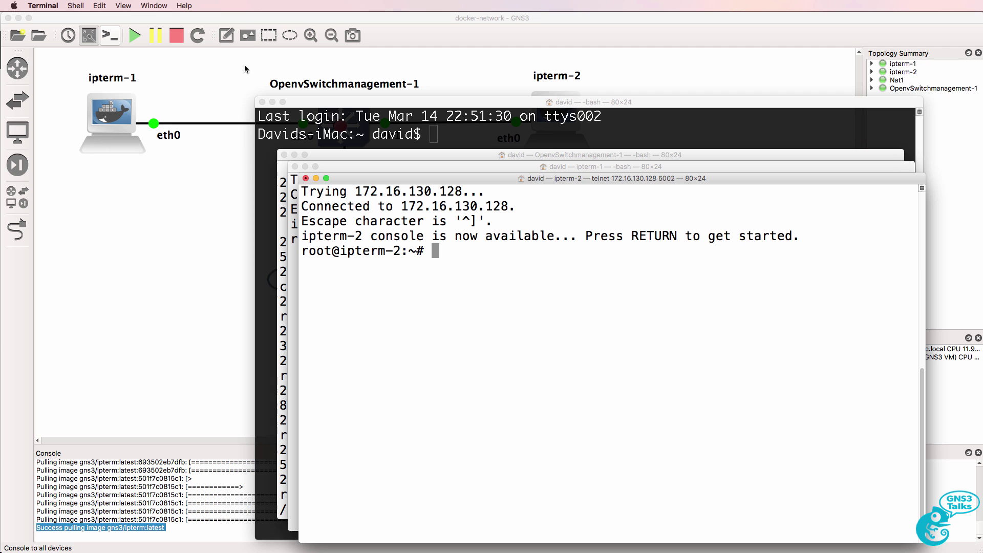
click(262, 103)
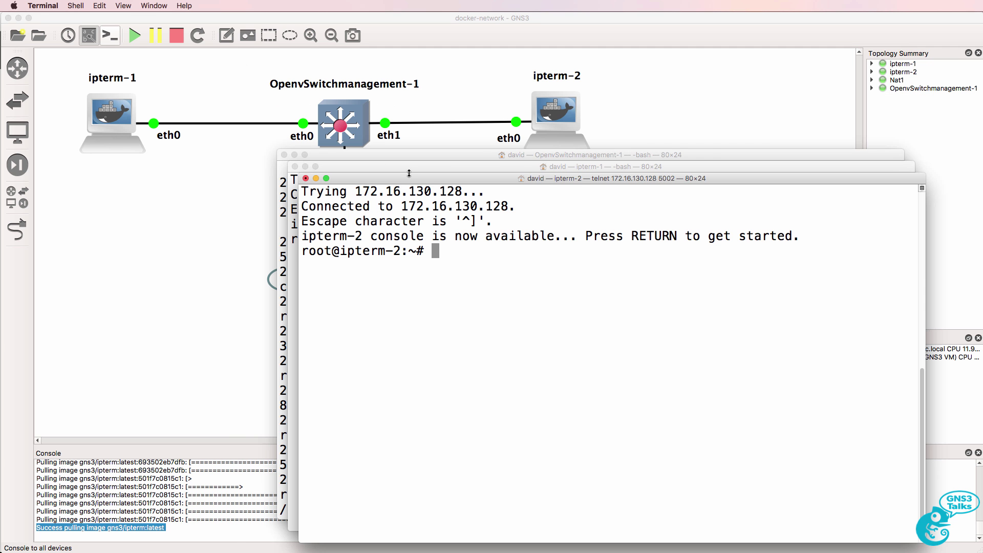
- Wake the ipterm-2 and switch console prompts and arrange the three console windows
key(Return)
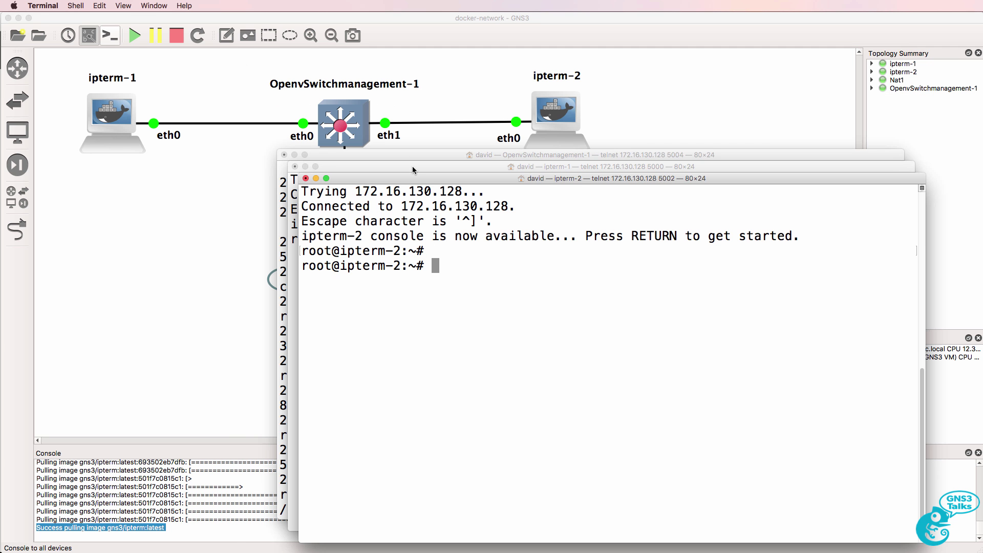
drag(413, 169, 155, 176)
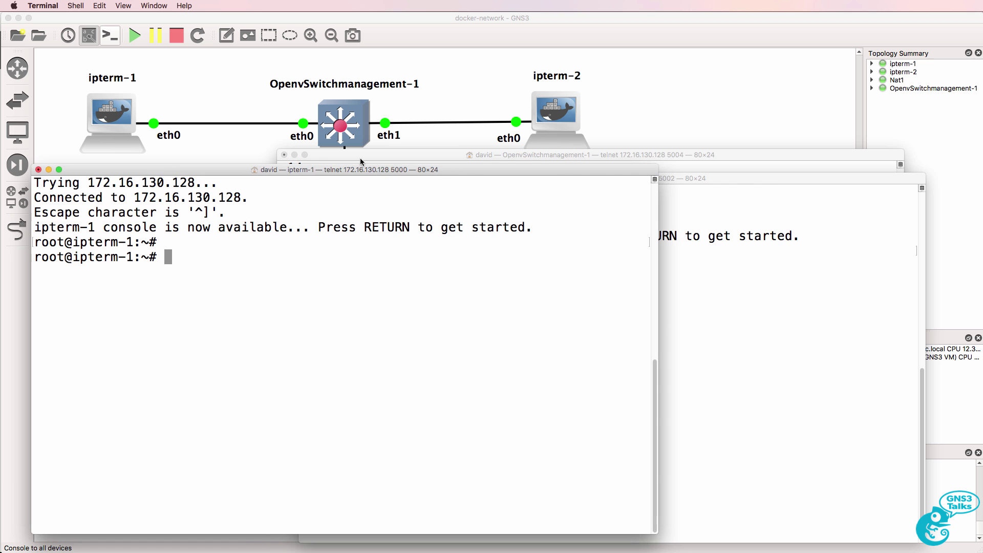
drag(360, 157, 278, 162)
key(Return)
key(Return)
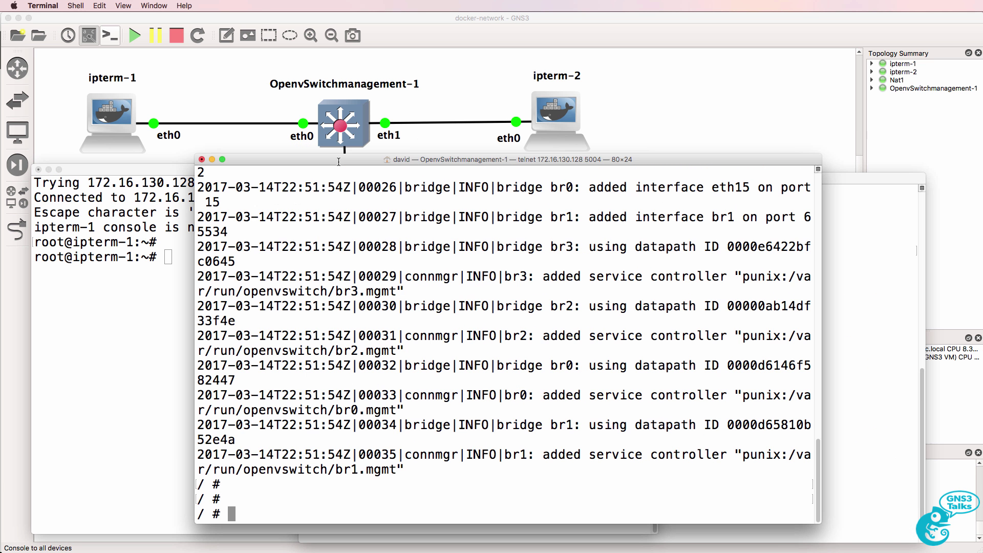
drag(339, 162, 297, 168)
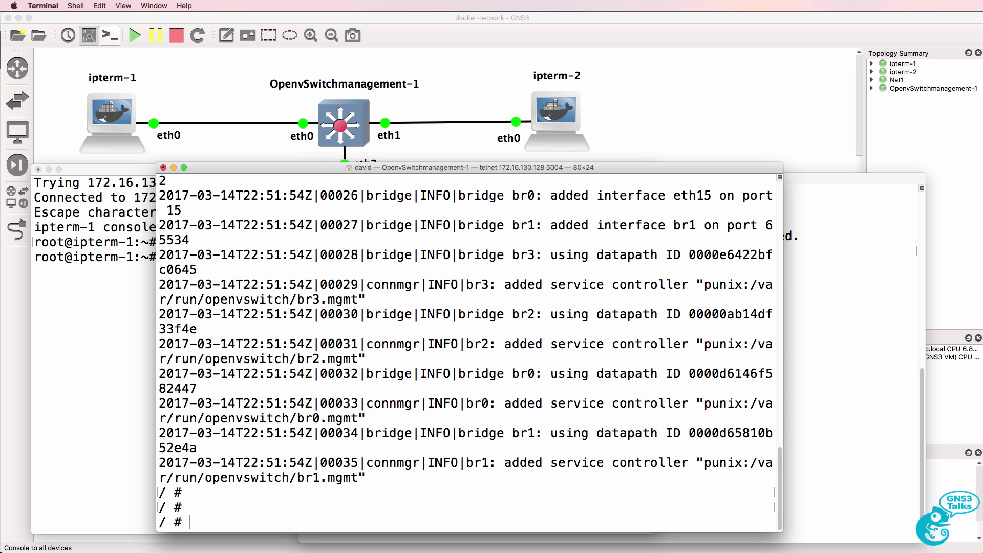
- Quit Terminal, terminating its console processes, and stop all nodes in GNS3
key(super+q)
click(623, 226)
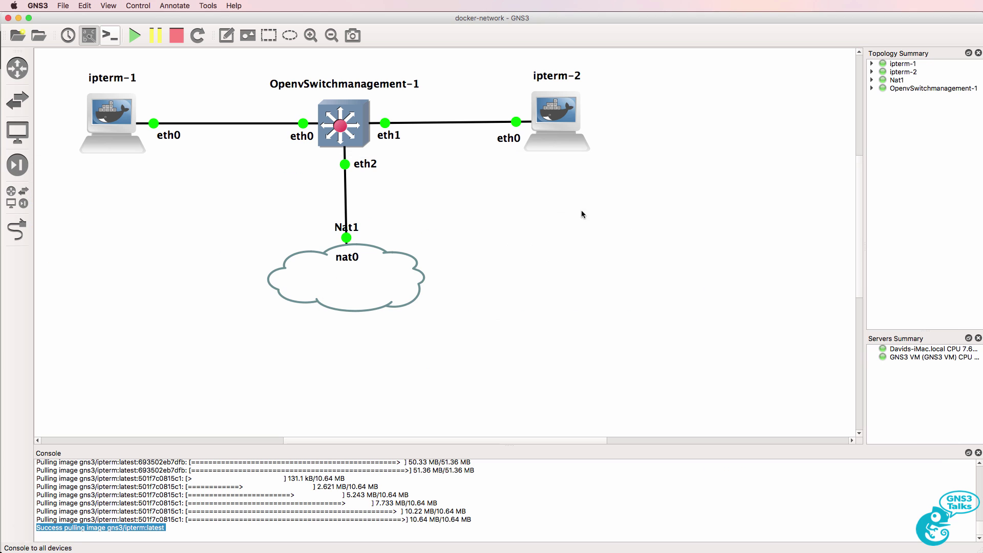
click(176, 35)
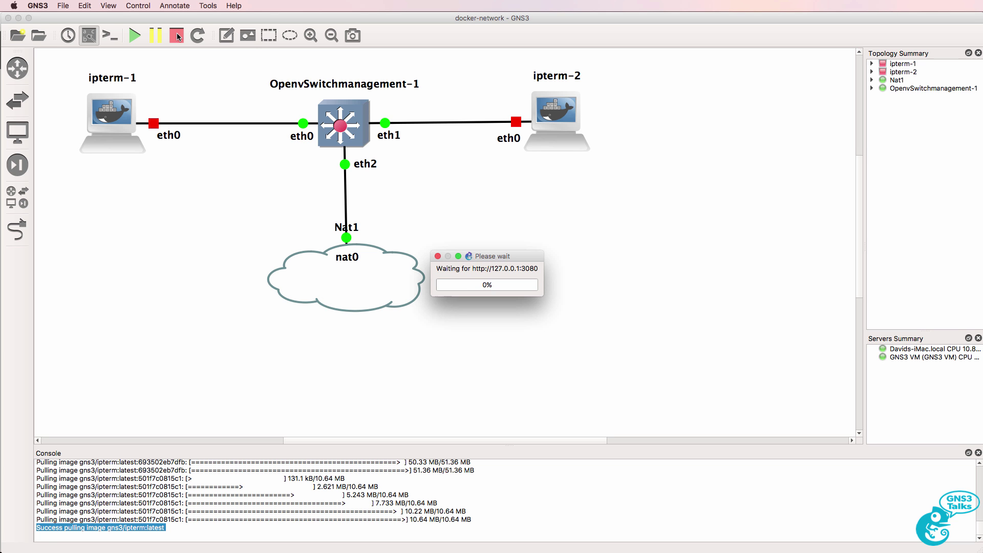
- Restart all nodes, open their consoles, and run ifconfig on ipterm-1
click(138, 40)
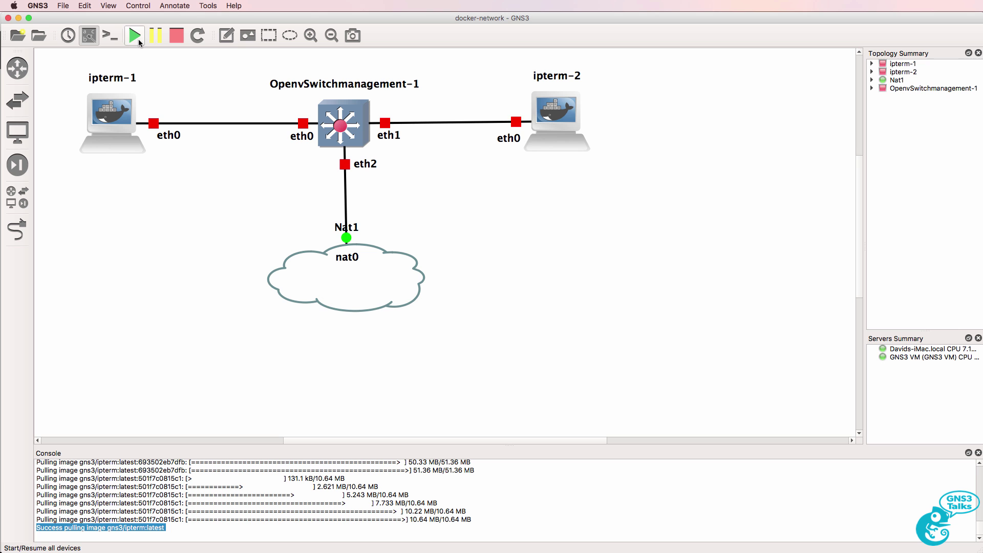
click(111, 36)
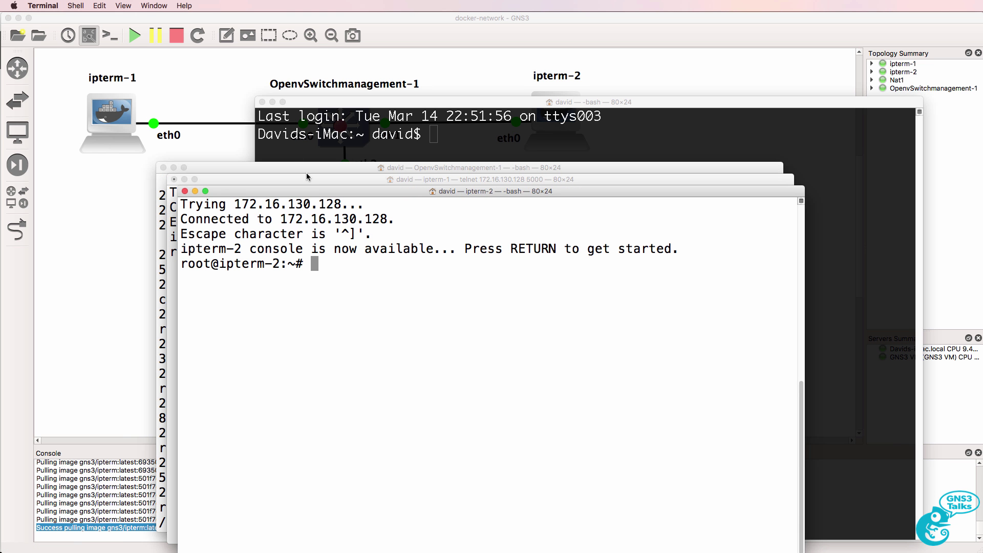
drag(316, 195, 392, 178)
drag(227, 183, 129, 180)
key(Return)
key(Return)
text(ifconfig)
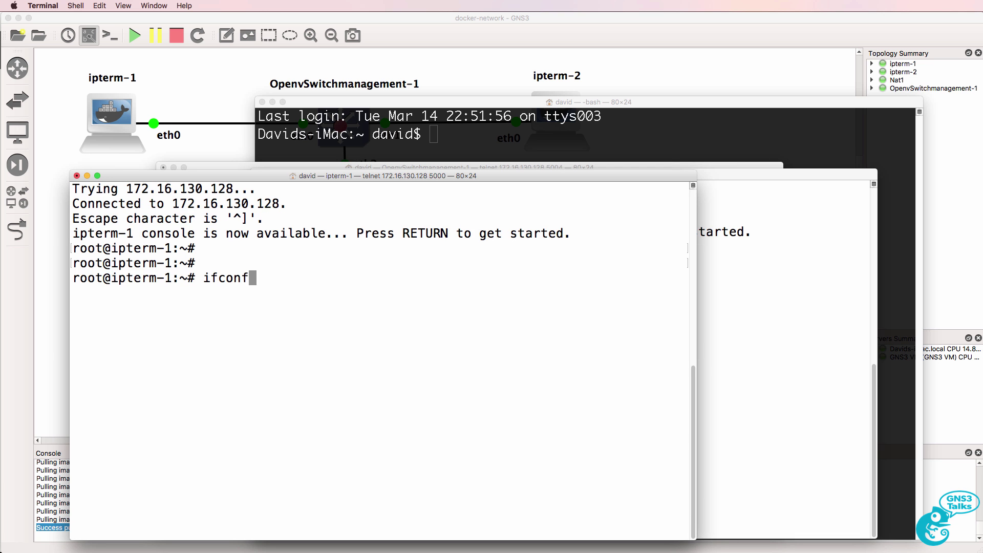
key(Return)
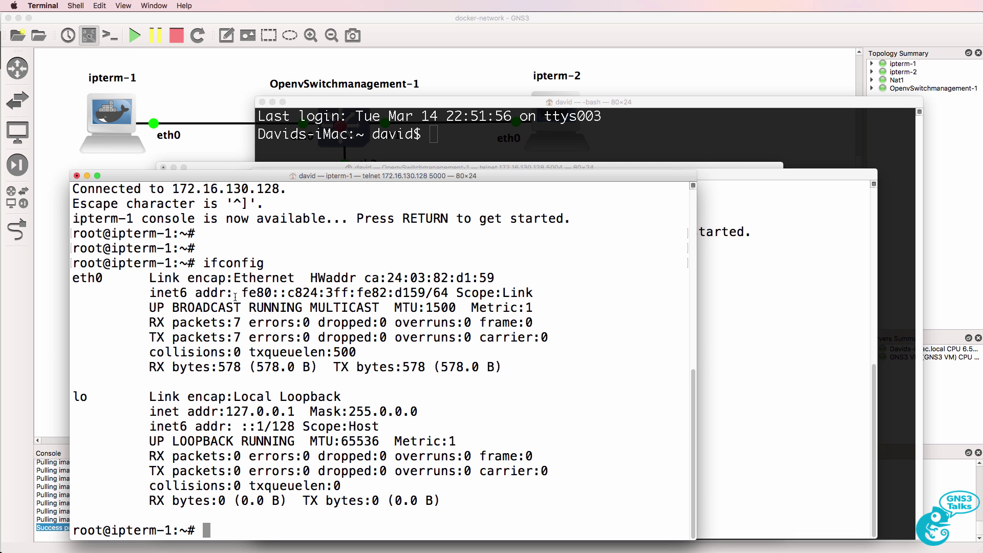
- Run ifconfig on ipterm-2, fixing the mistyped 'iconfig' command
click(761, 308)
text(iconfig)
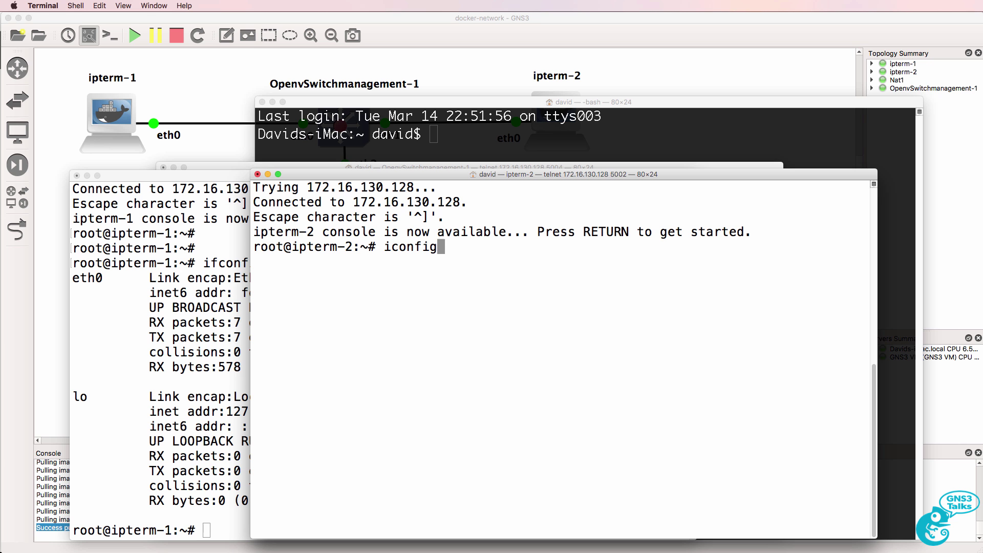
key(Return)
key(Up)
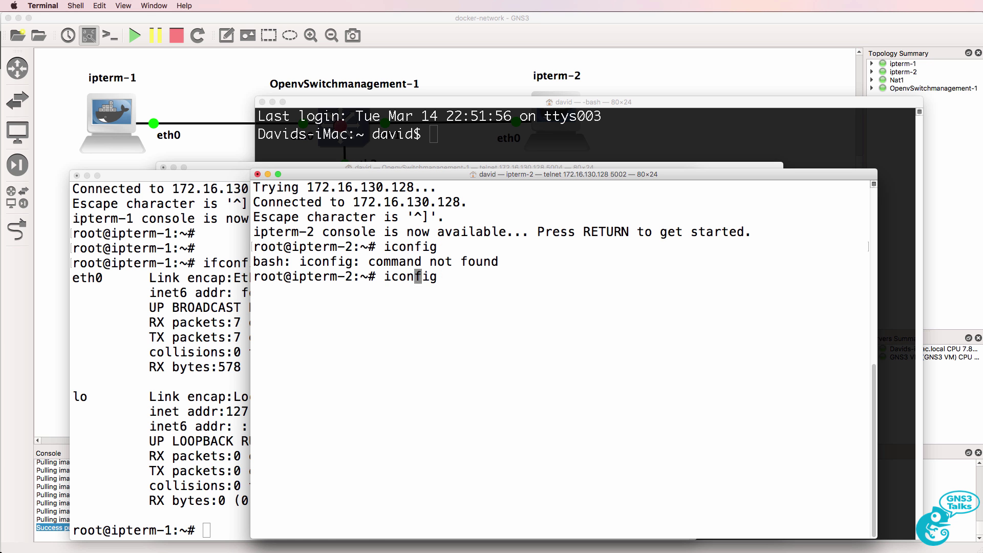
key(Left)
key(Left)
key(Left)
key(Left)
key(Left)
key(Left)
text(f)
key(Return)
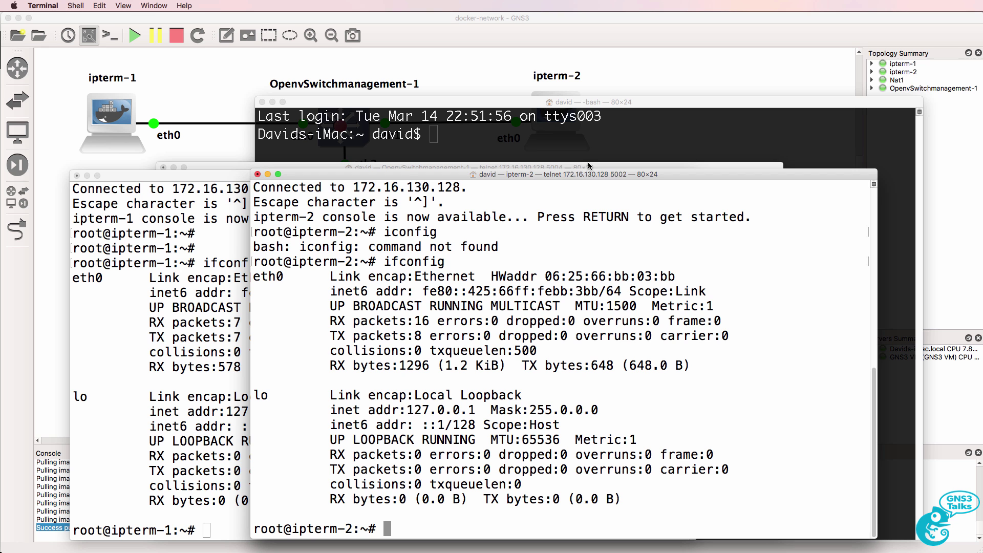
- Quit Terminal, terminating the console processes, and stop all nodes again
click(215, 164)
drag(215, 164, 222, 143)
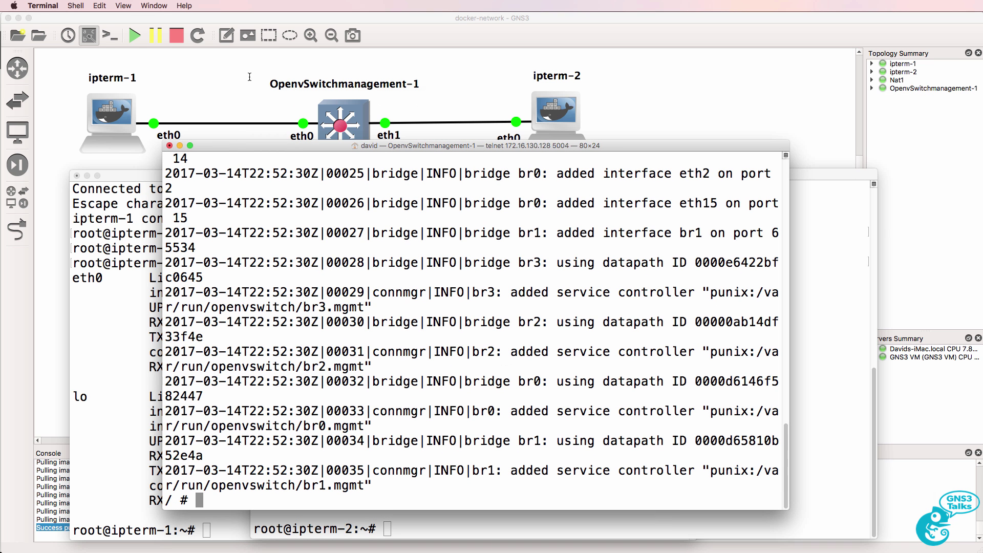
key(super+q)
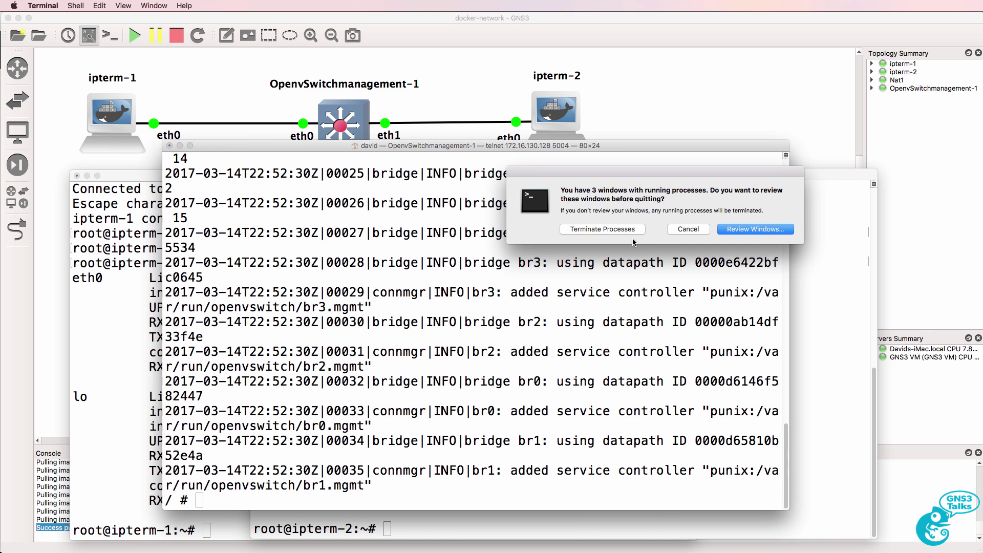
key(super+d)
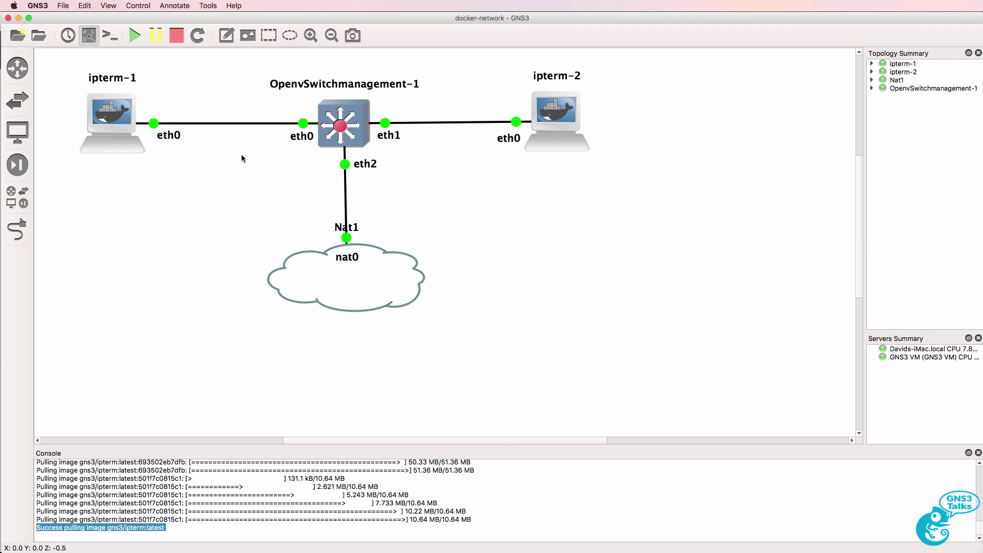
click(176, 35)
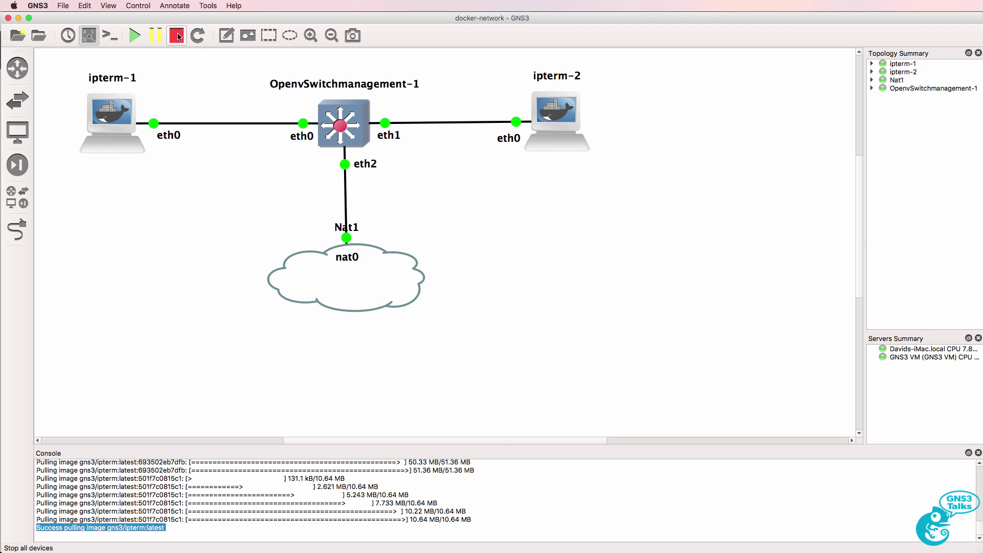
- Uncomment the auto eth0 / iface eth0 inet dhcp lines in ipterm-1's interfaces config and save
right_click(123, 118)
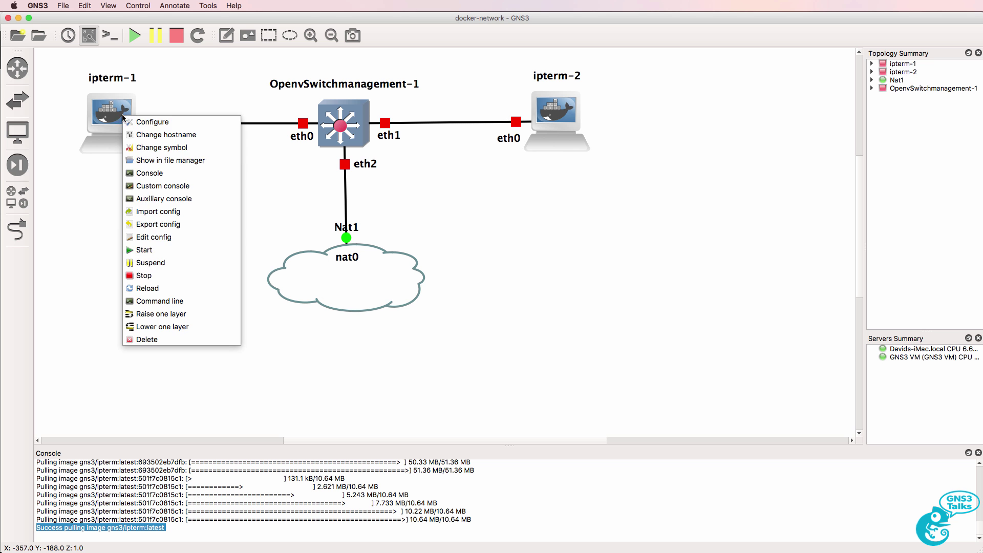
click(152, 240)
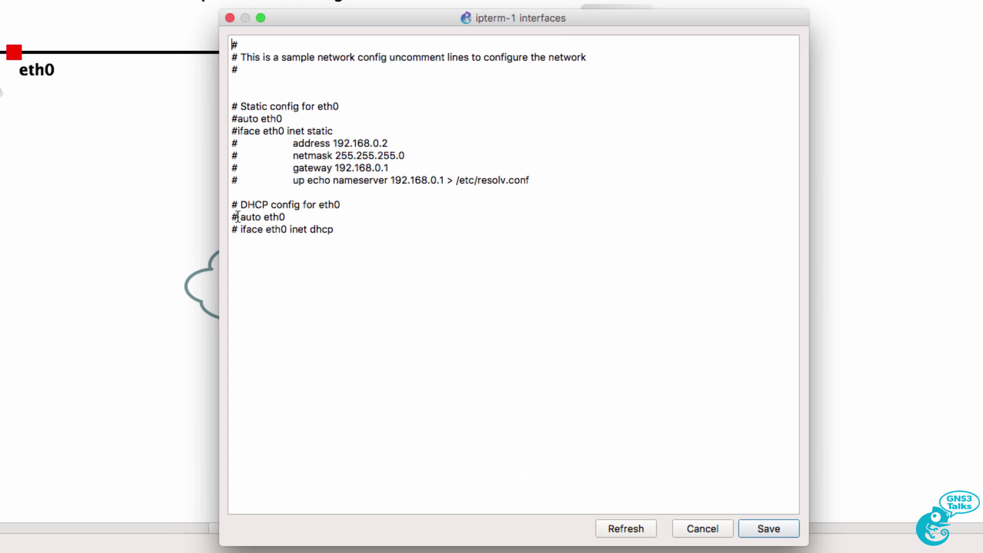
click(238, 217)
key(BackSpace)
key(Down)
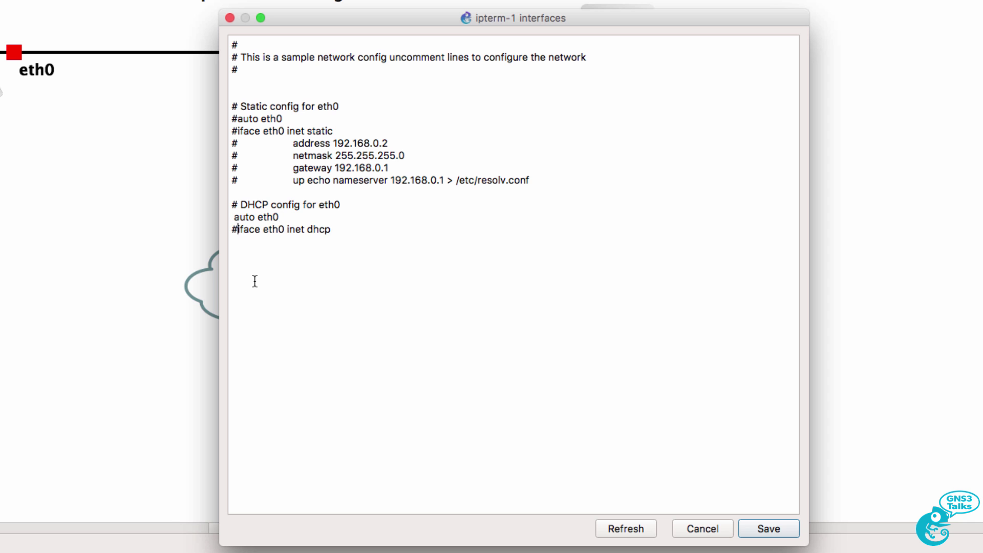
key(Delete)
drag(348, 232, 220, 218)
click(768, 537)
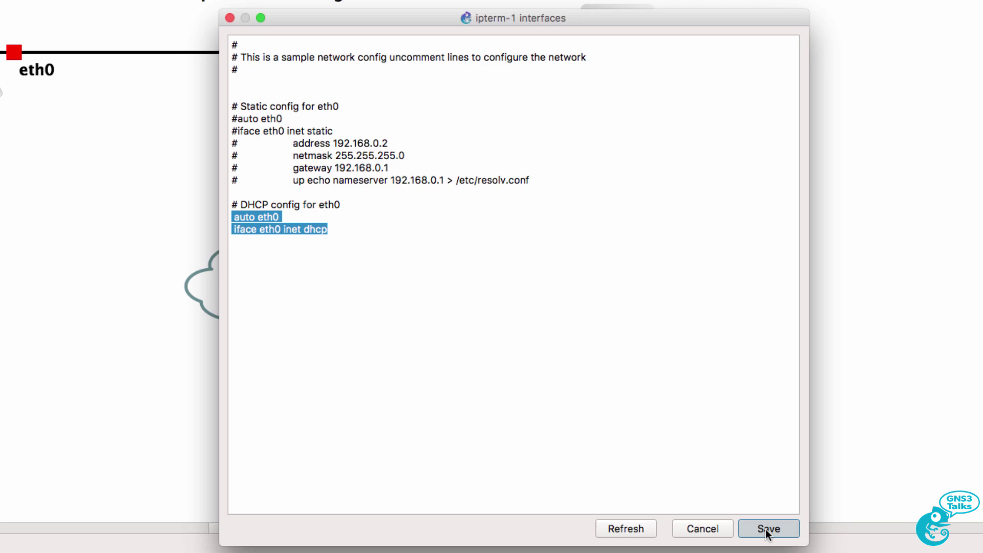
- Uncomment the eth0 DHCP lines in ipterm-2's interfaces config and save
right_click(617, 31)
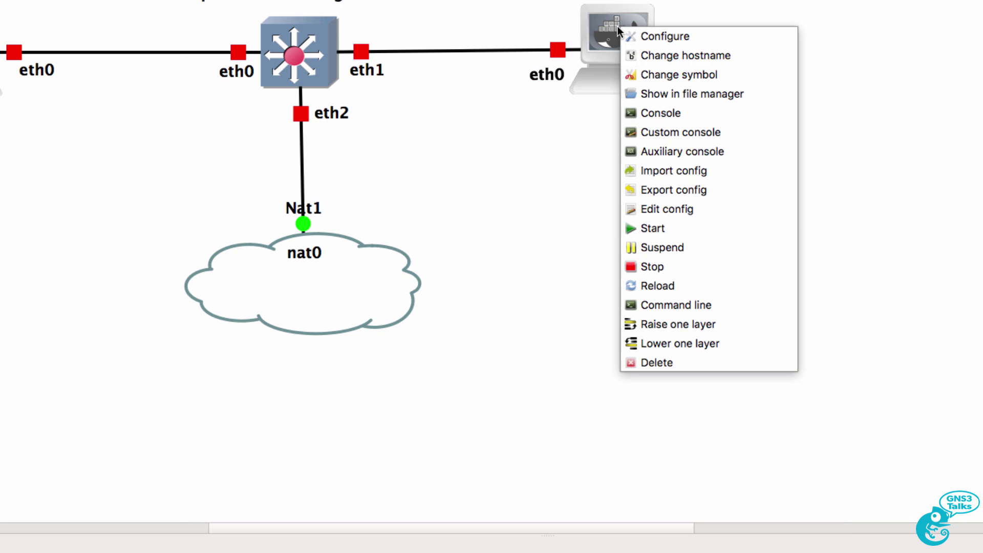
click(689, 208)
click(237, 217)
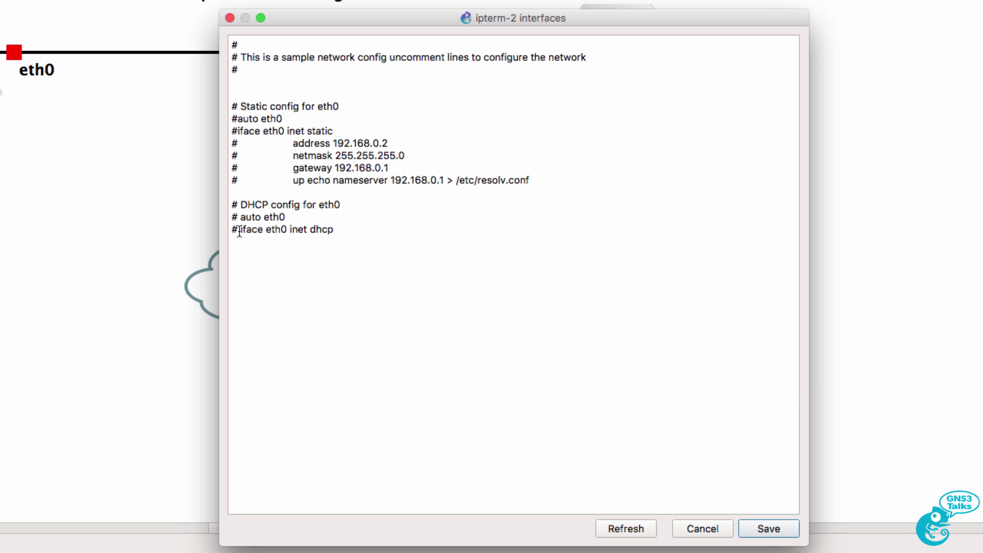
key(BackSpace)
key(BackSpace)
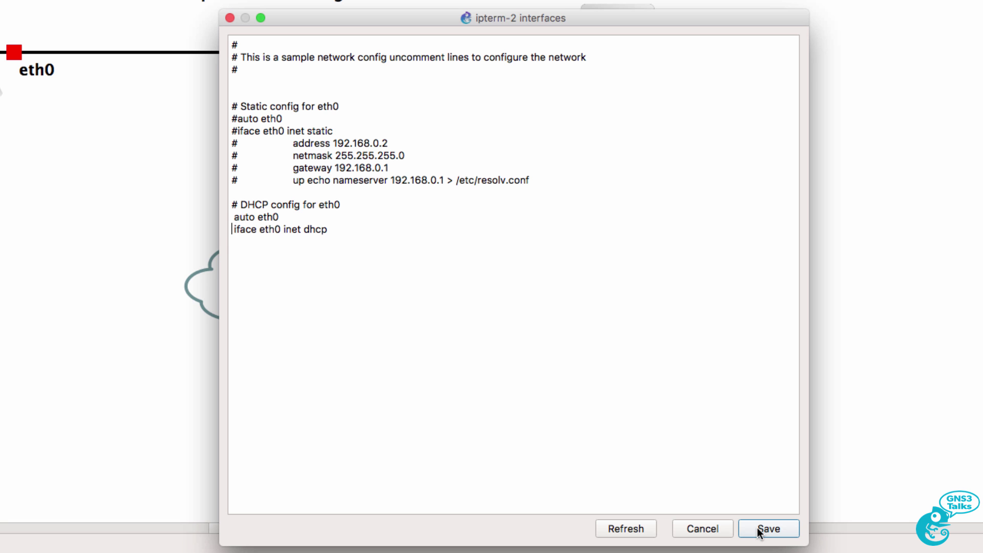
click(766, 528)
- Enable eth0 DHCP in OpenvSwitchmanagement-1's network config and save
right_click(278, 55)
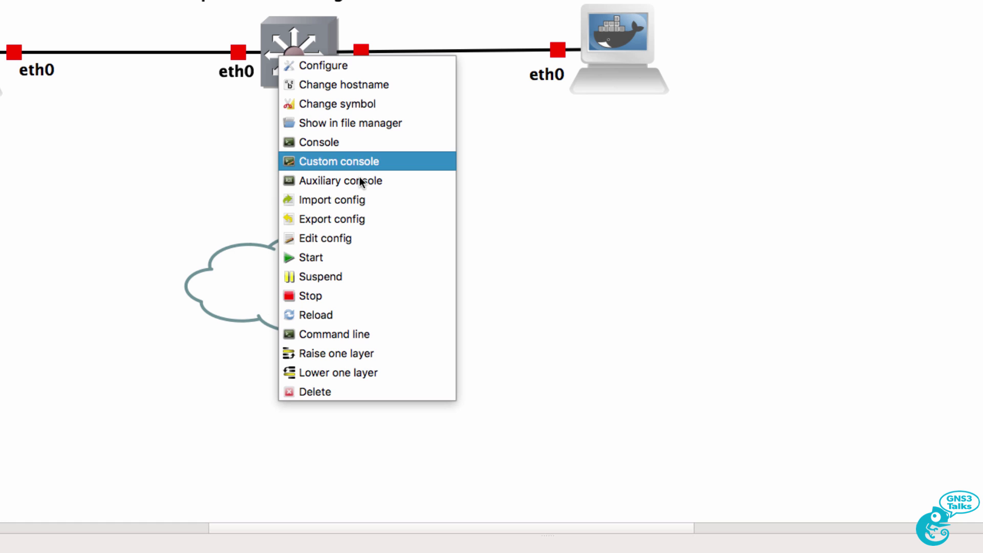
click(327, 238)
click(239, 217)
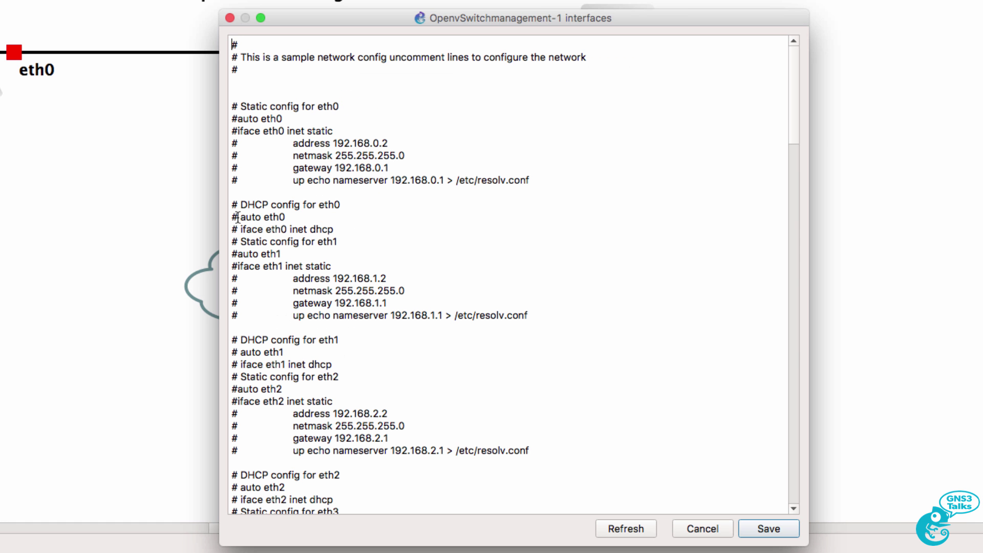
key(BackSpace)
key(BackSpace)
key(Down)
key(Delete)
key(Delete)
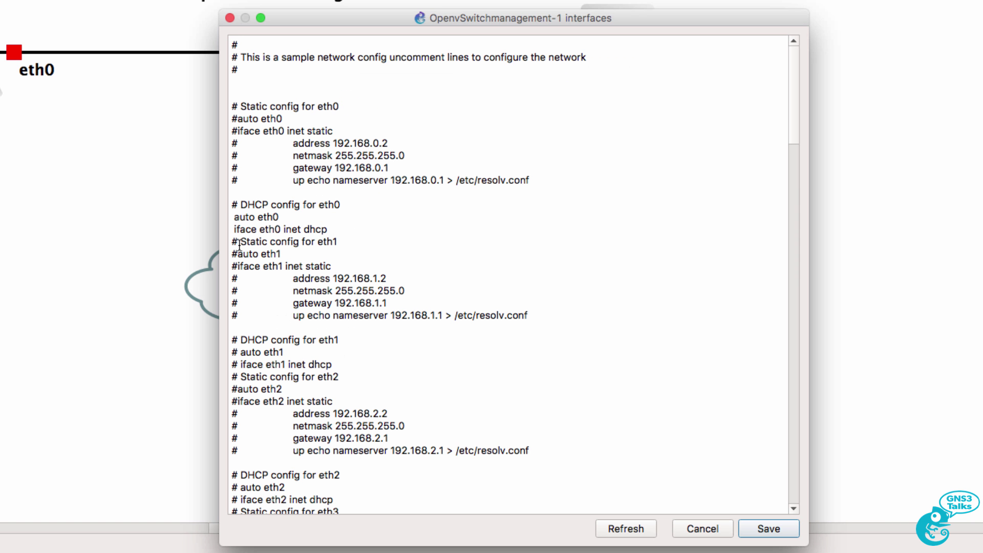
click(766, 528)
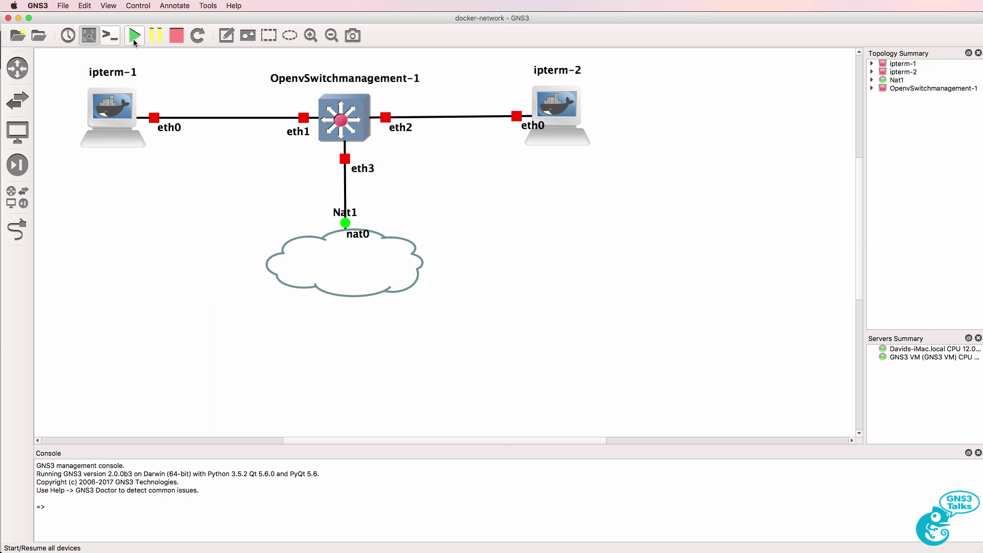
- Start all nodes, open consoles, and run ifconfig on ipterm-1 to confirm eth0 has 192.168.122.185
click(133, 39)
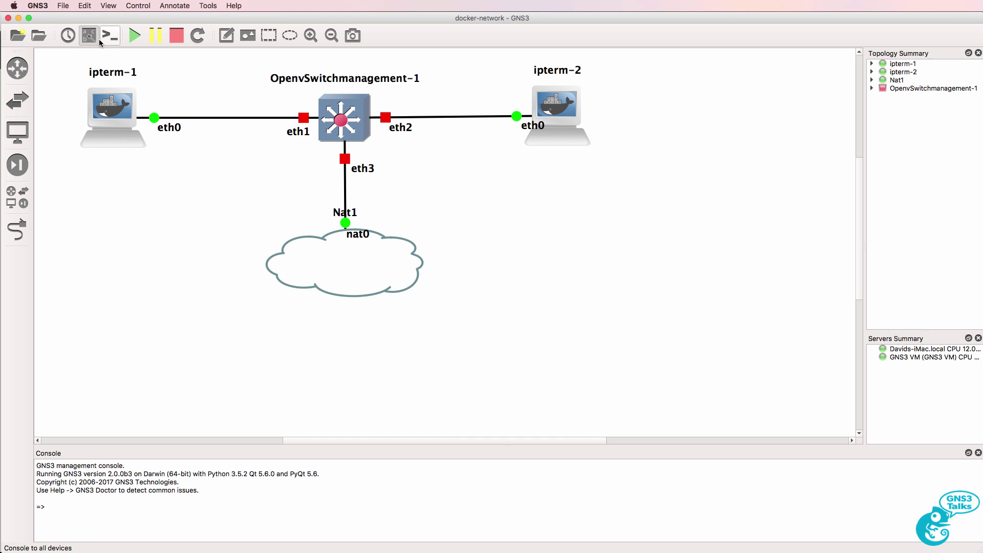
click(109, 37)
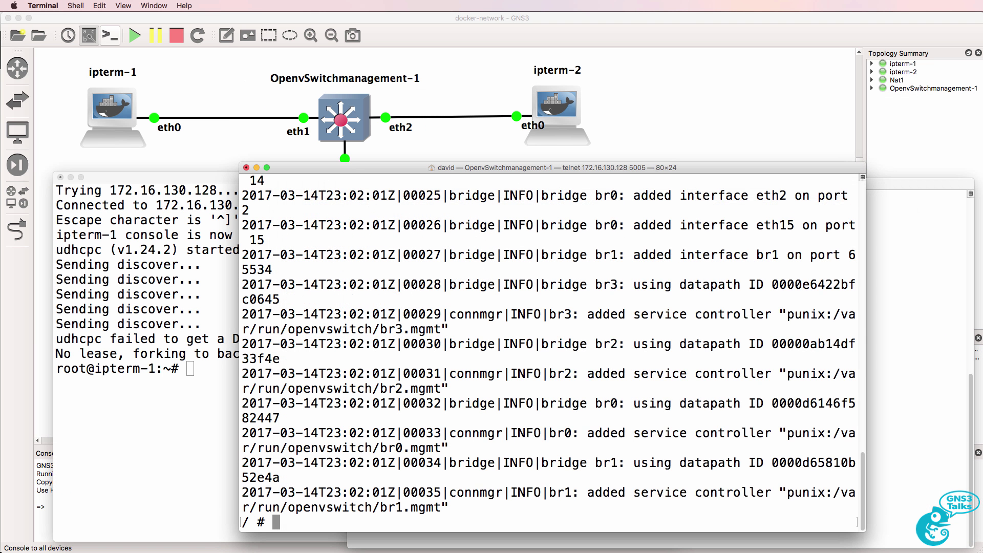
click(107, 279)
key(Return)
text(ifconfig)
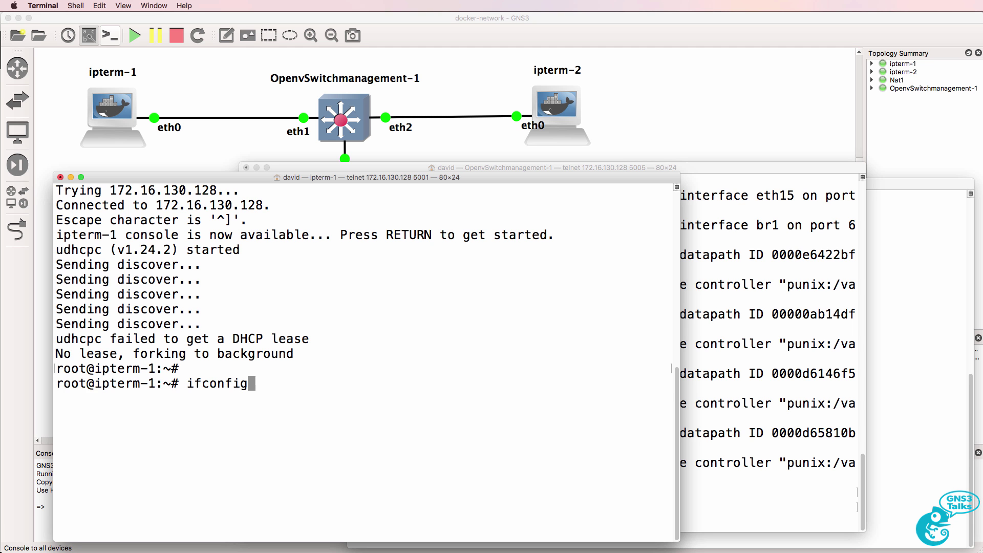
key(Return)
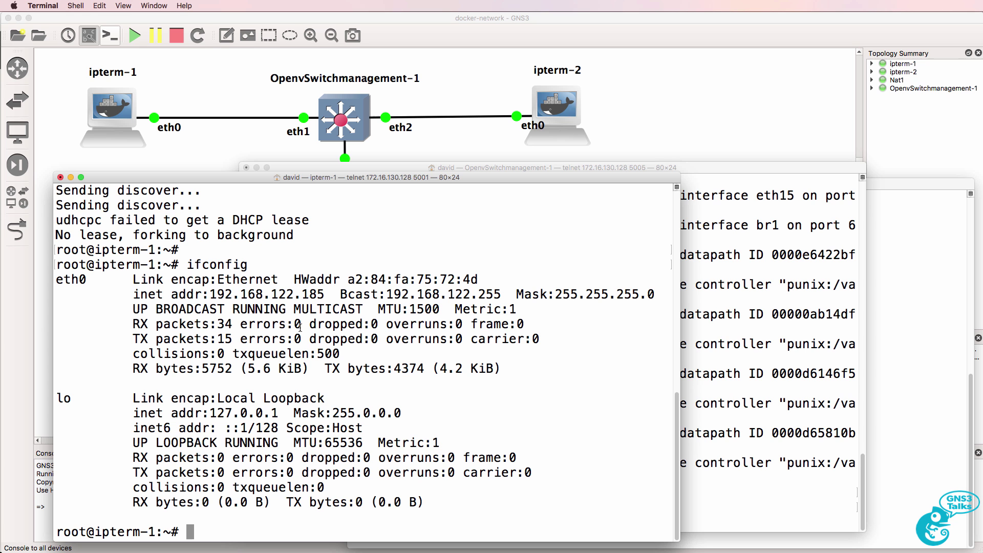
drag(325, 295, 200, 294)
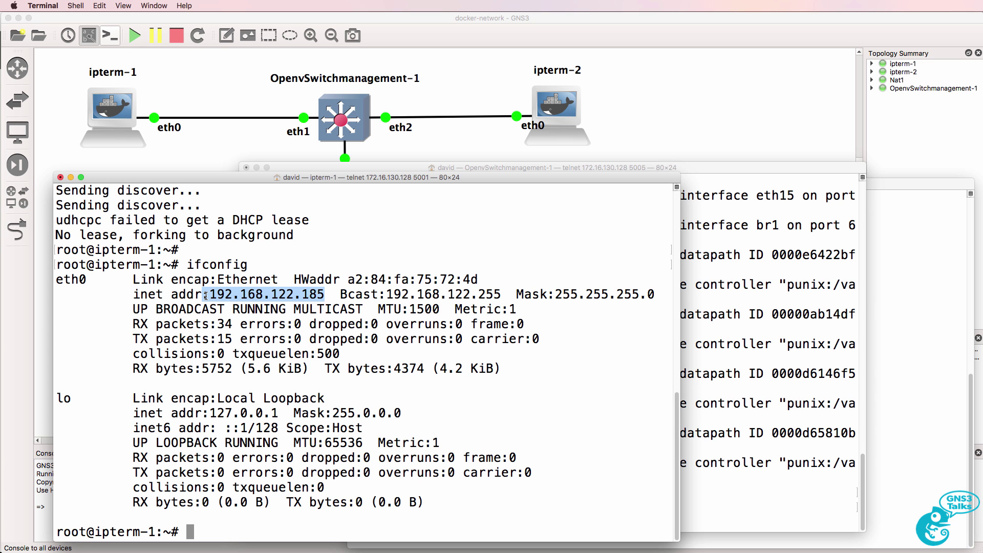
- Run ifconfig on ipterm-2 and confirm its address is 192.168.122.224
click(868, 277)
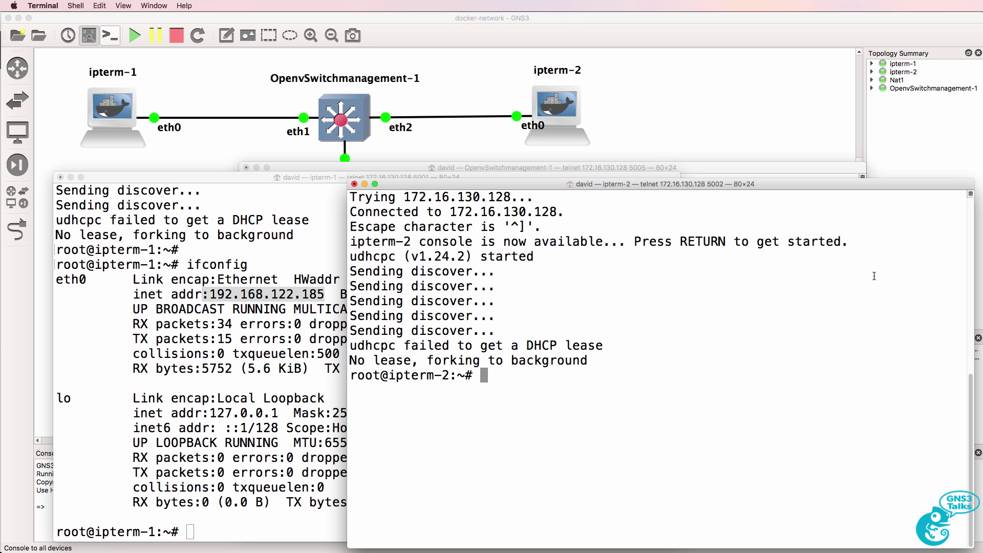
text(ifconfig)
key(Return)
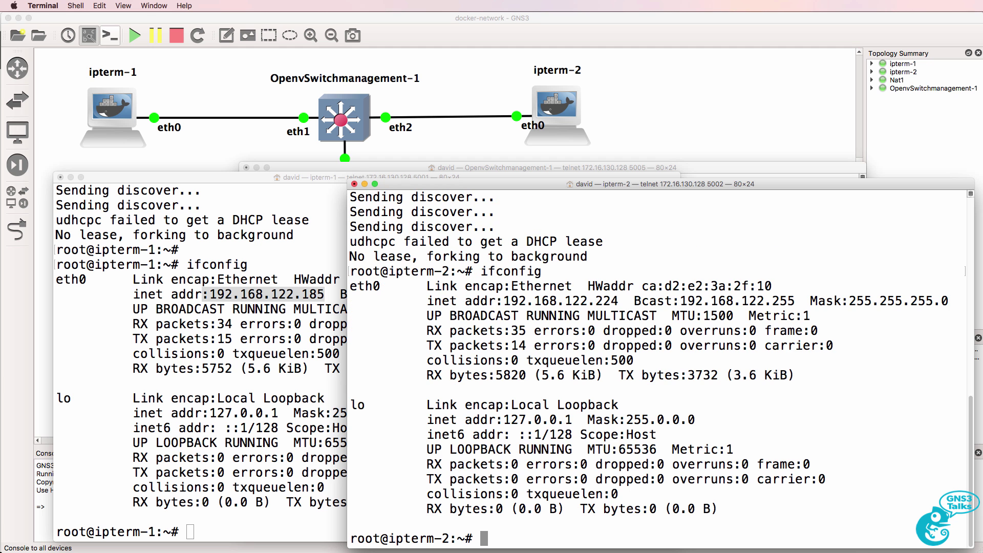
drag(624, 302, 507, 296)
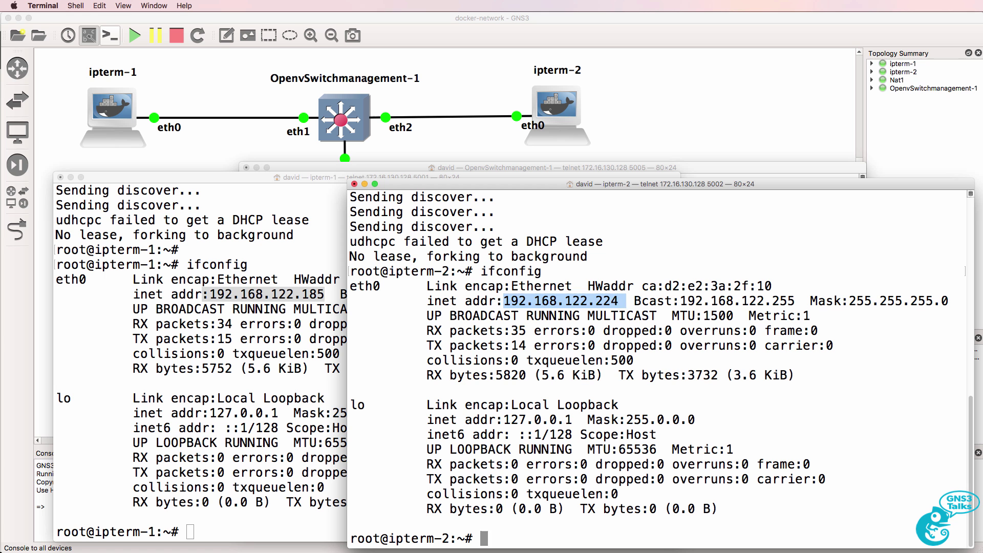
- From ipterm-2, ping ipterm-1 at 192.168.122.185, then ping google.com
text(ping 192.168.1)
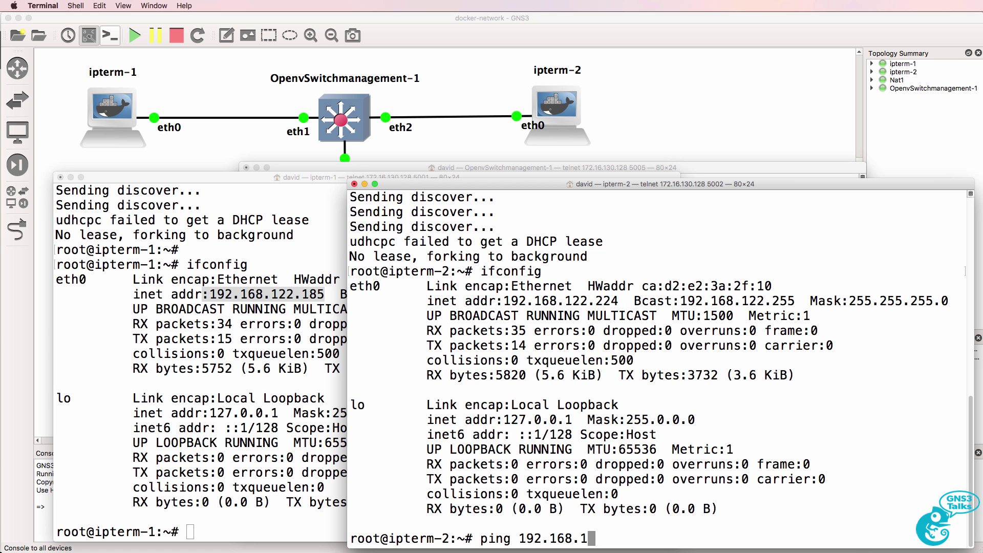
text(22.1855)
key(Return)
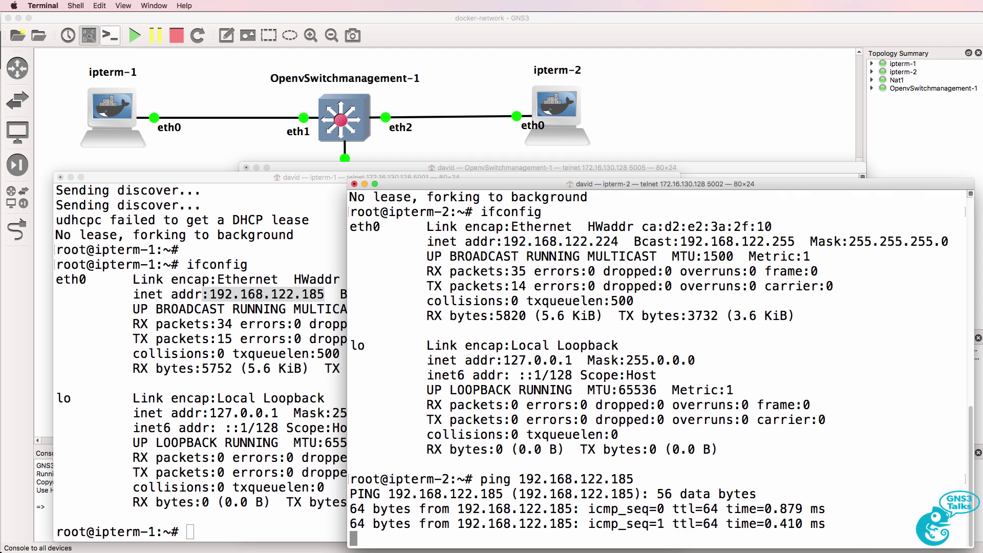
key(ctrl+c)
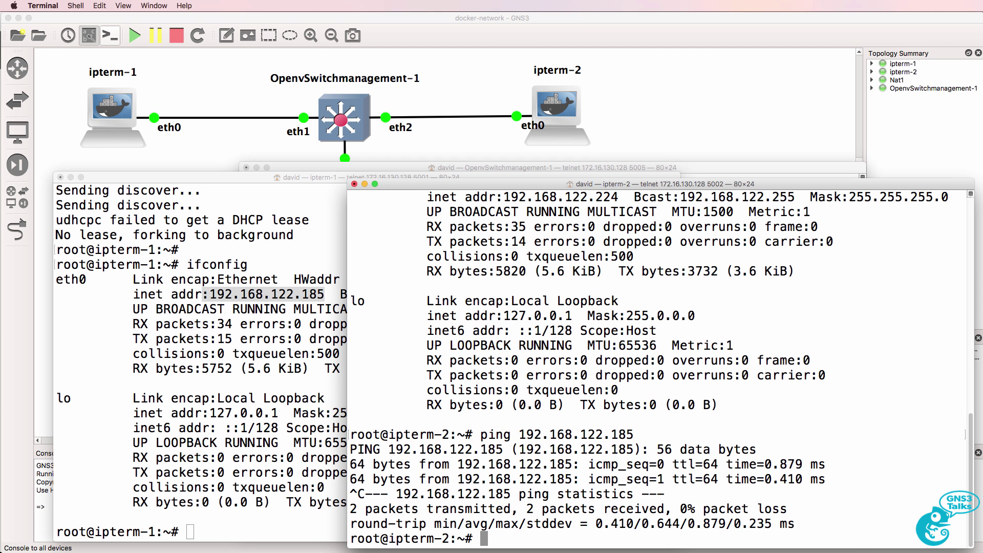
text(ping google.com)
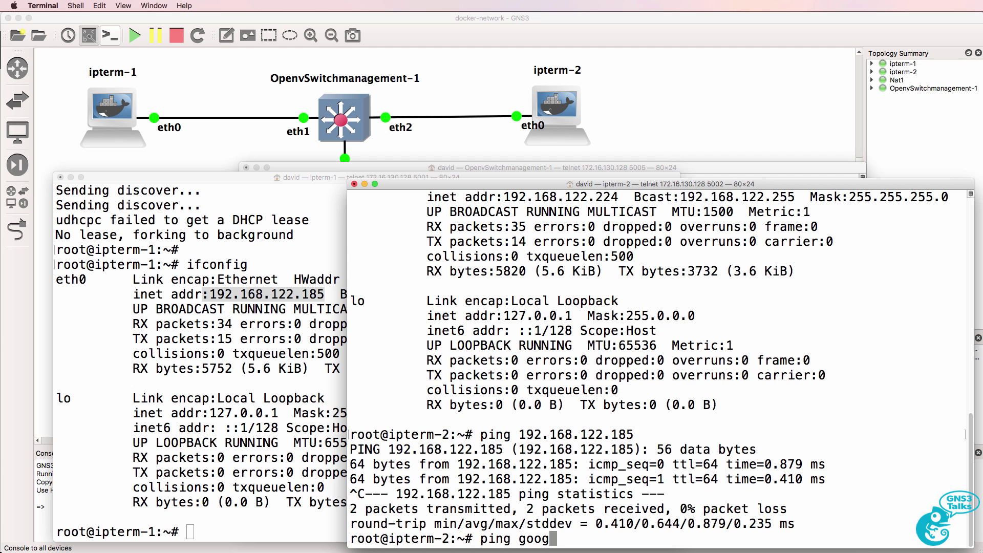
key(Return)
- Ping google.com from ipterm-1 and stop it after the replies
click(236, 366)
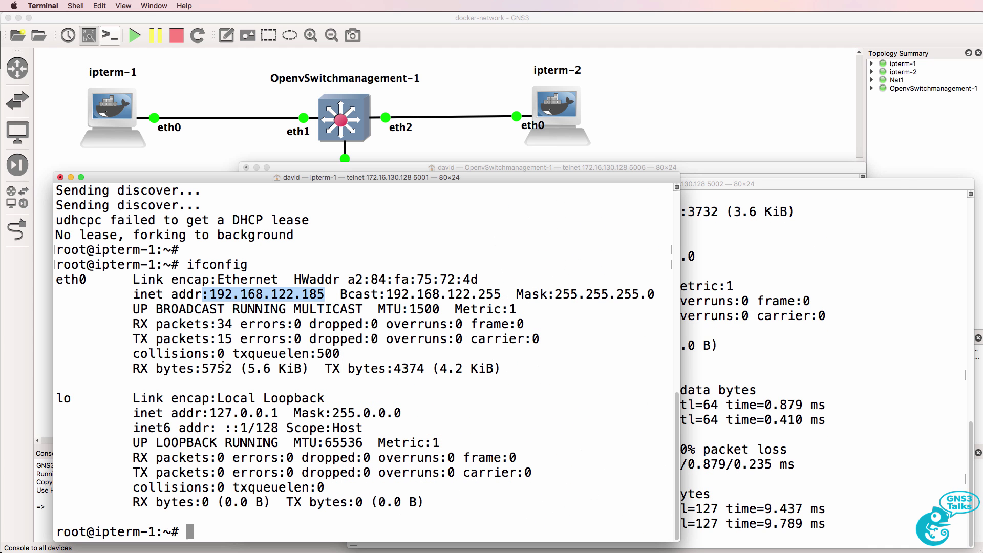
text(ping w)
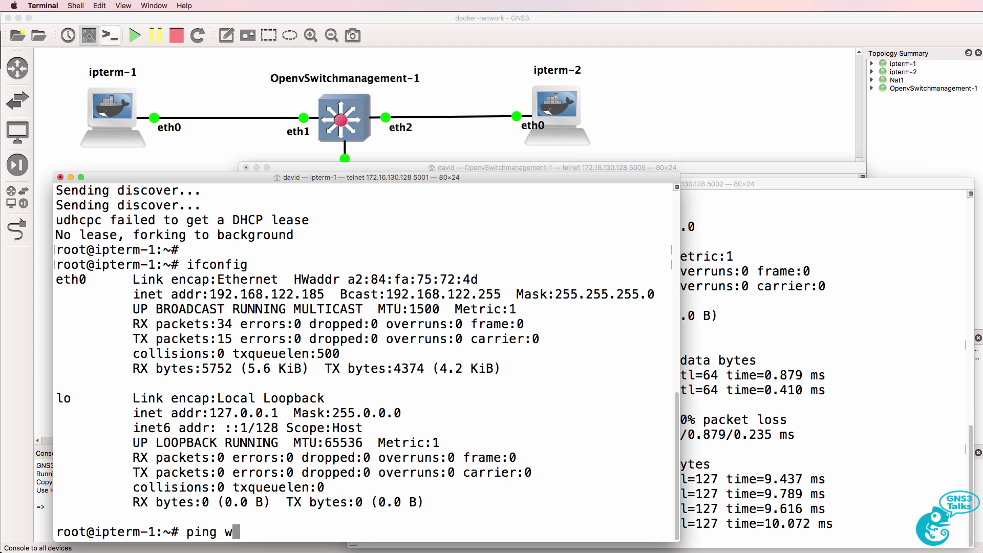
key(BackSpace)
text(googl.)
key(BackSpace)
text(e.com)
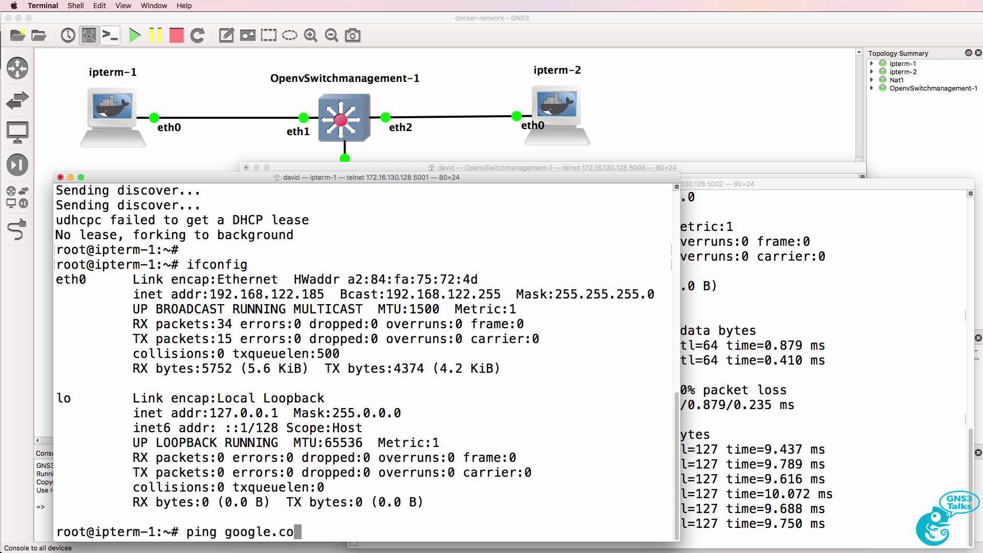
key(Return)
key(ctrl+c)
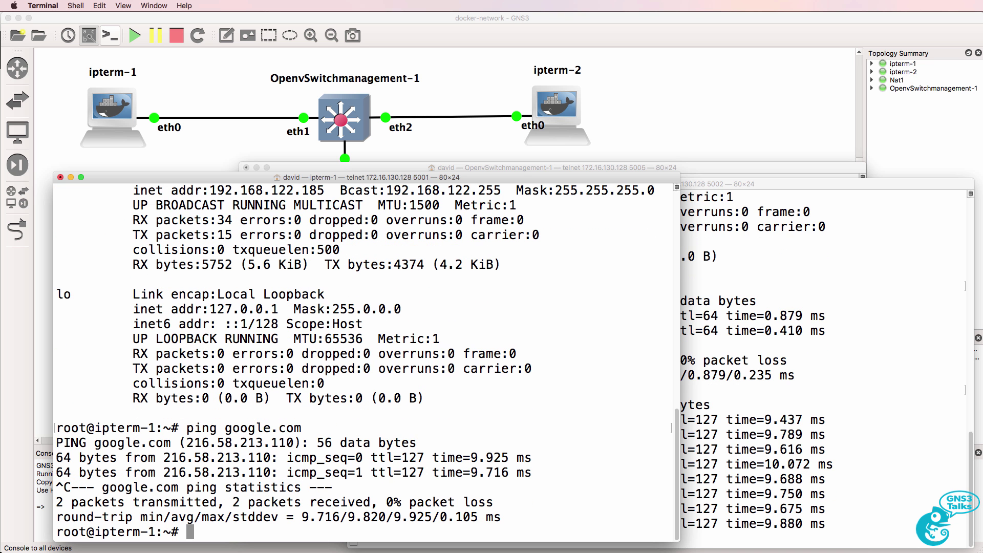
- Run ovs-vsctl show on the switch and highlight bridge br0 and its ports
click(538, 427)
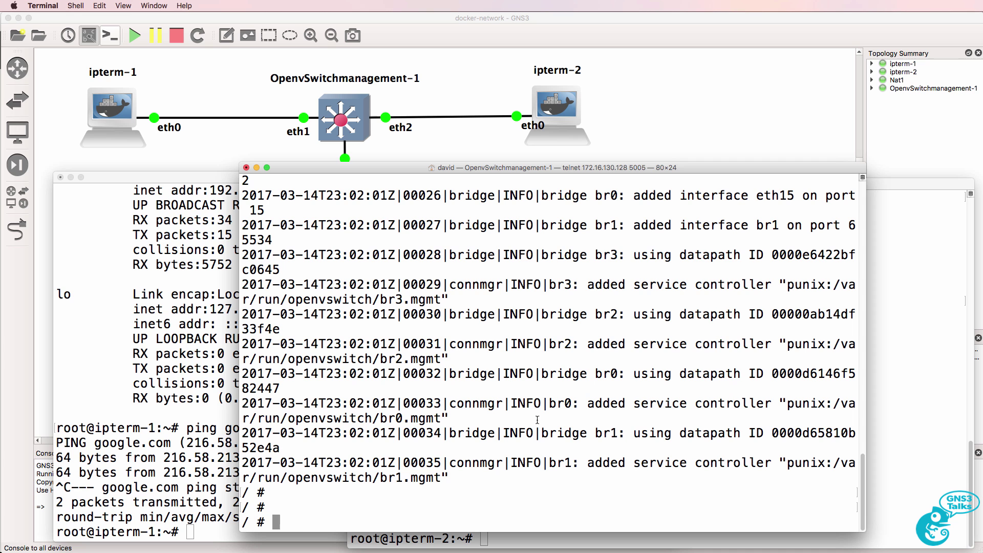
text(ovs-cs)
key(BackSpace)
key(BackSpace)
text(vsctl show)
key(Return)
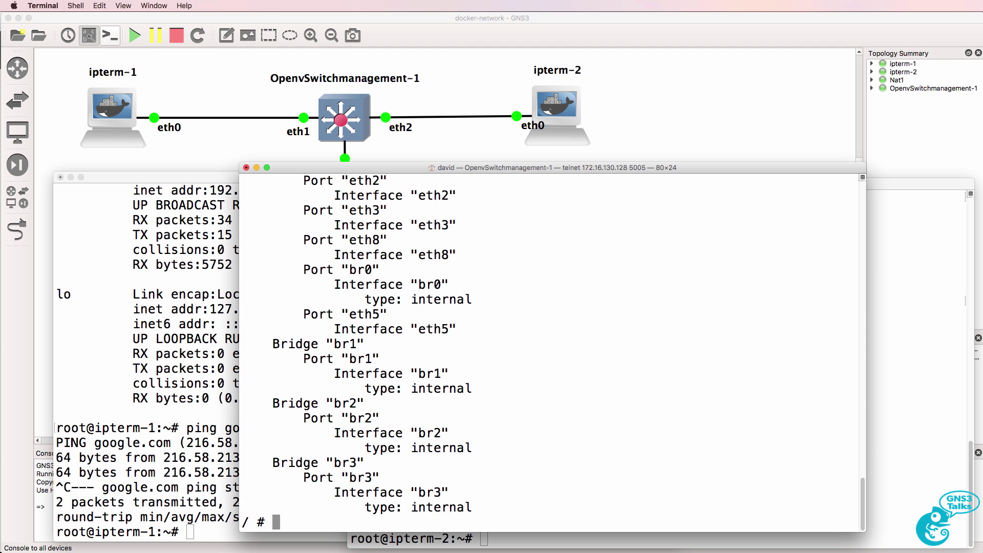
scroll(444, 395, up, 10)
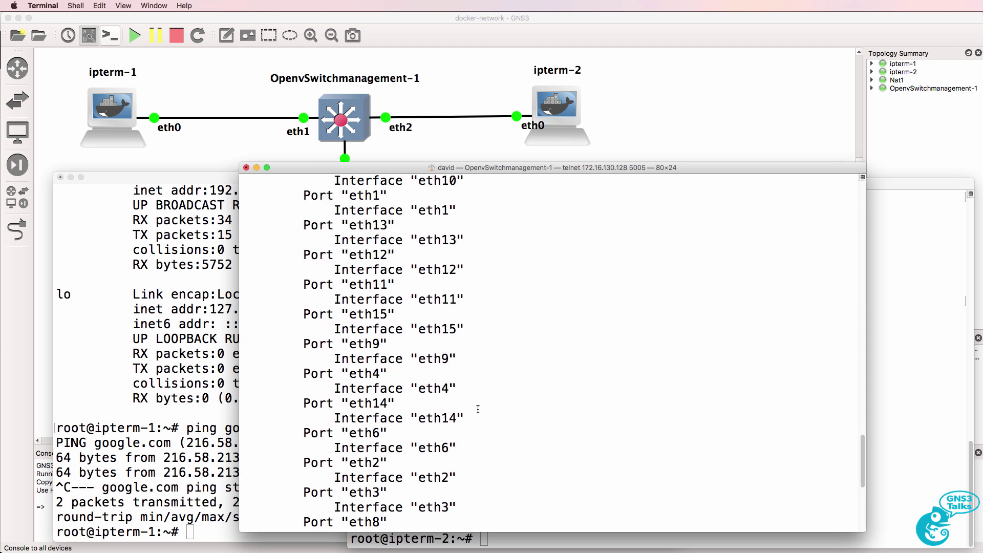
drag(365, 269, 255, 265)
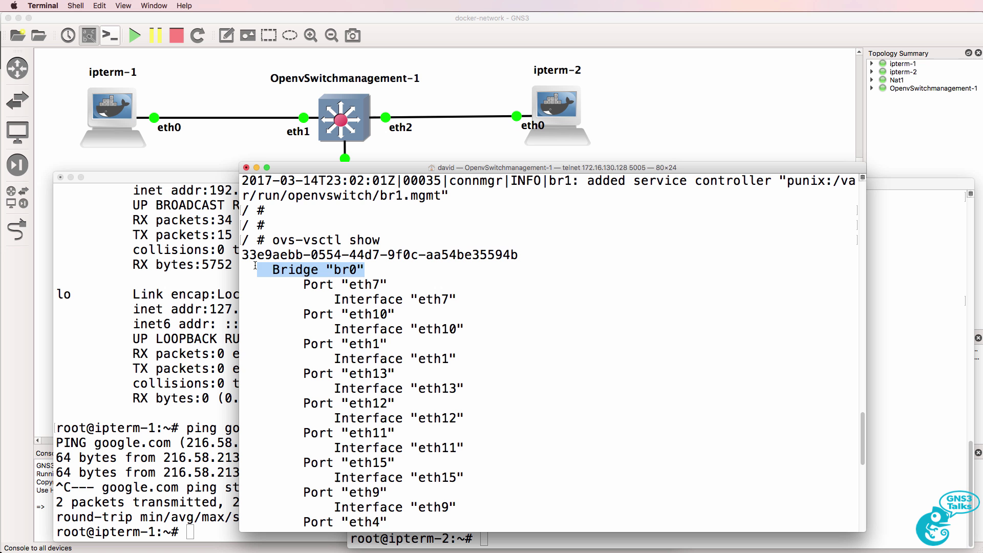
drag(309, 281, 474, 434)
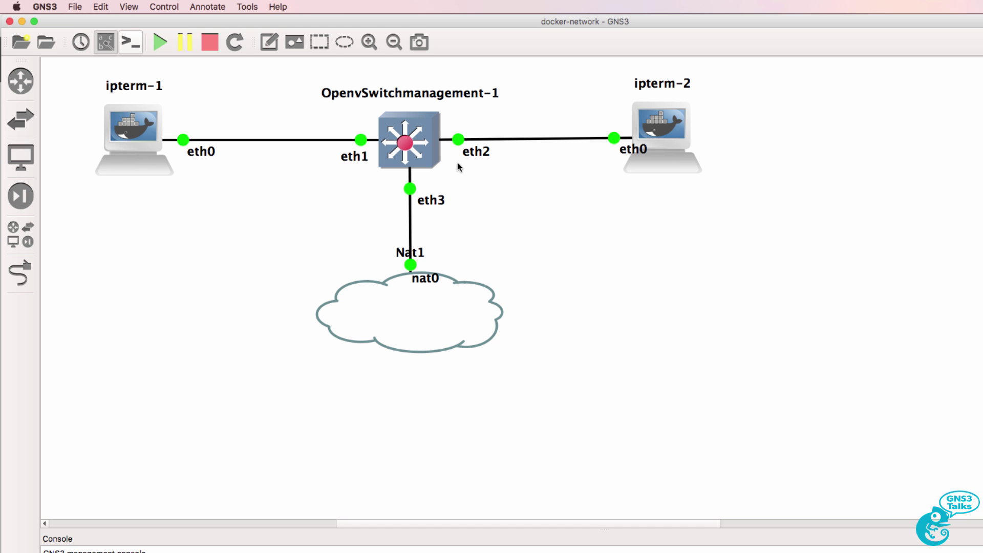
- Reposition the eth0 and eth3 link labels and highlight the eth2 and eth3 port entries
drag(637, 154, 609, 158)
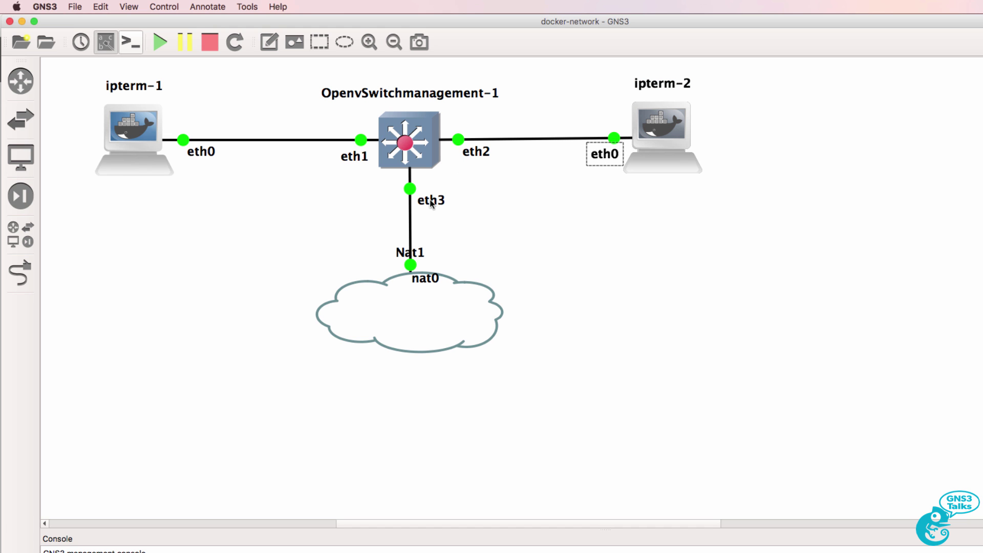
drag(434, 210, 436, 202)
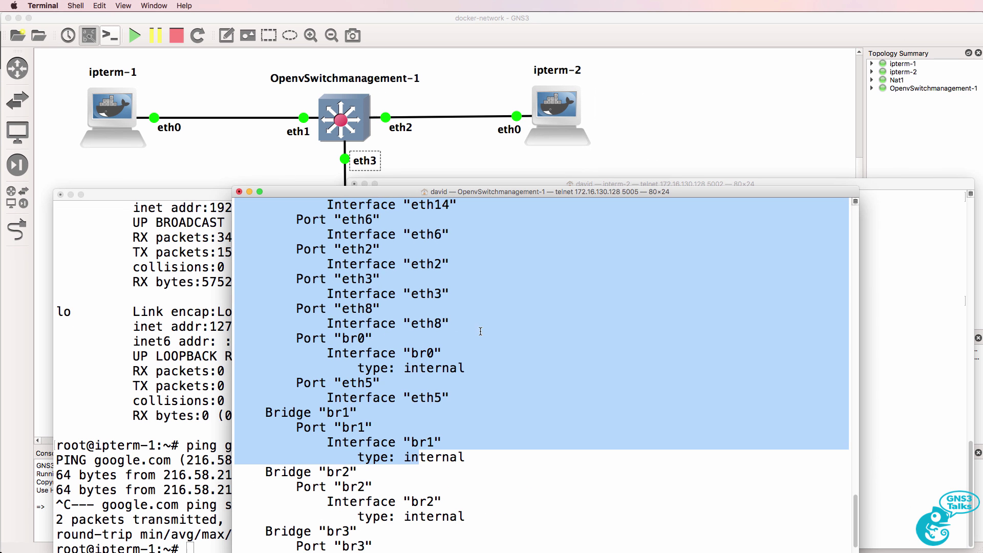
click(298, 254)
drag(292, 251, 462, 306)
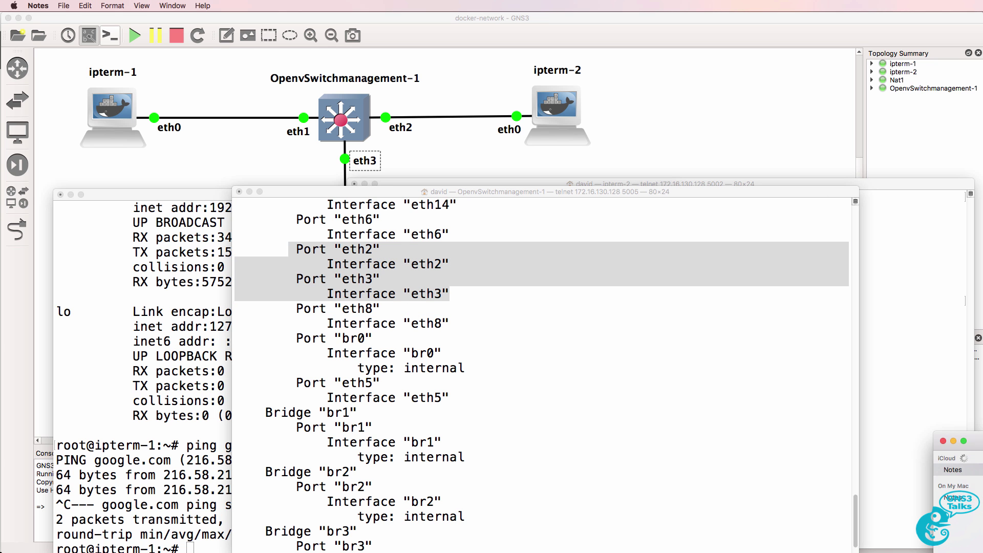
- Paste and run 'ovs-ofctl -O OpenFlow13 dump-flows br0', showing one actions=NORMAL flow
drag(389, 196, 371, 171)
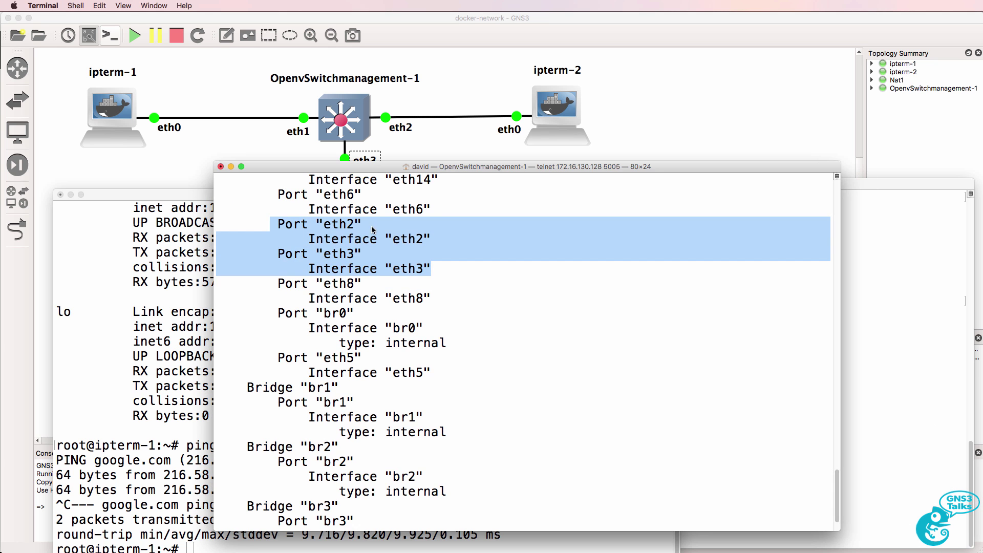
key(Return)
right_click(388, 328)
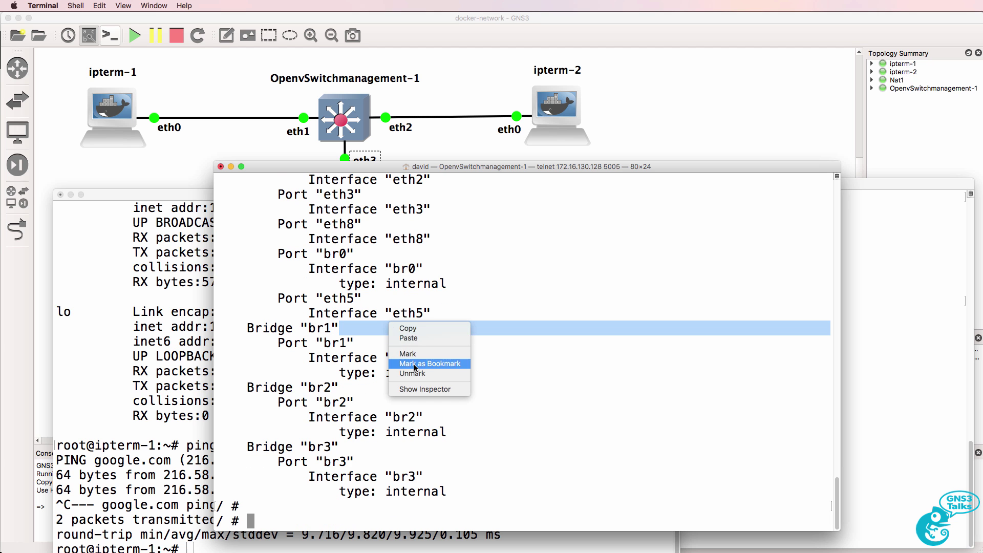
click(417, 336)
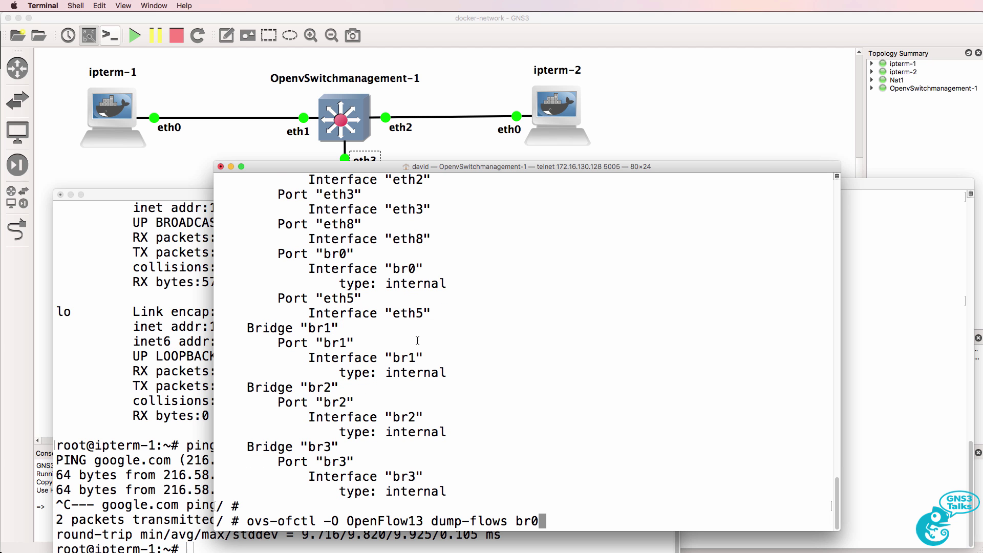
key(Return)
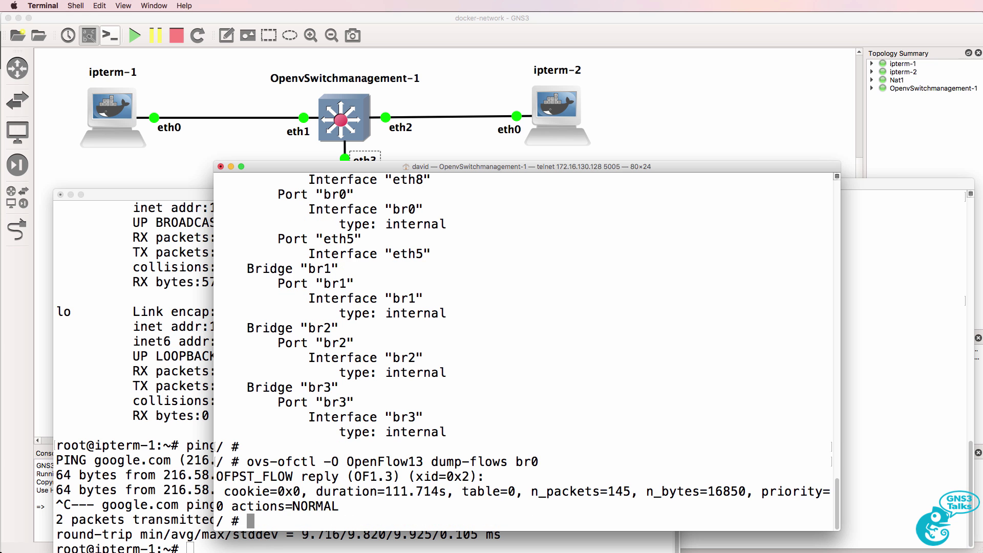
drag(344, 464, 553, 462)
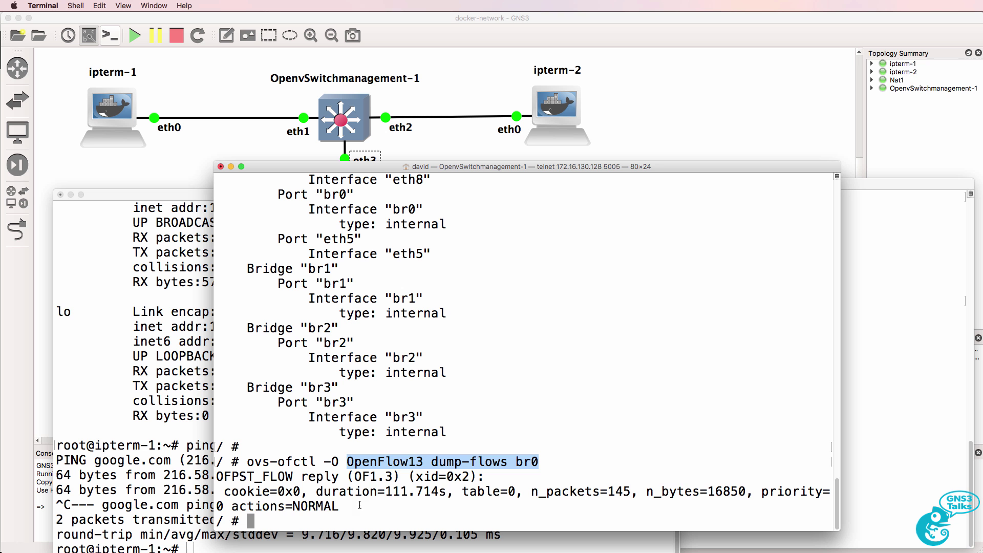
drag(360, 505, 192, 502)
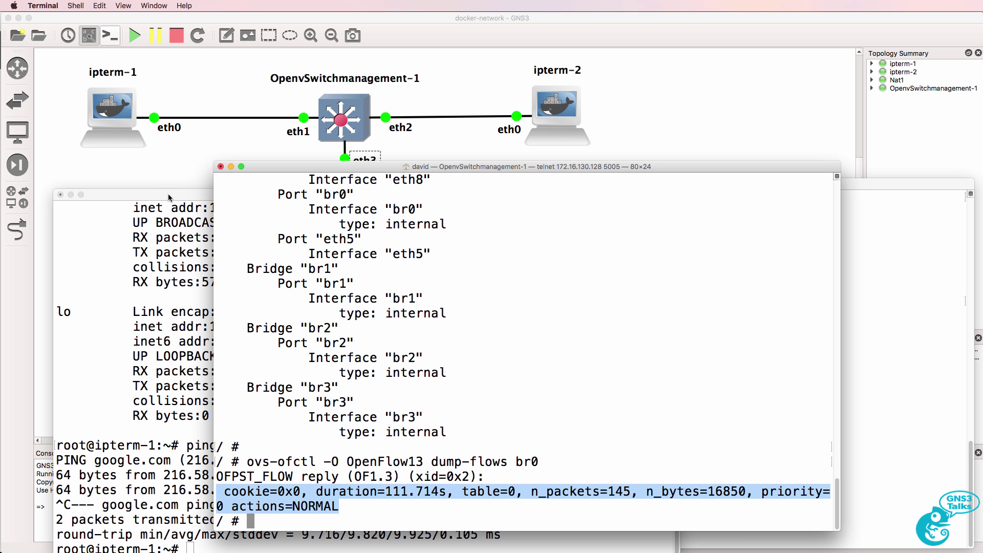
drag(168, 195, 160, 173)
- Rerun ping google.com on ipterm-1 and ipterm-2, stopping both after 0% loss
key(Up)
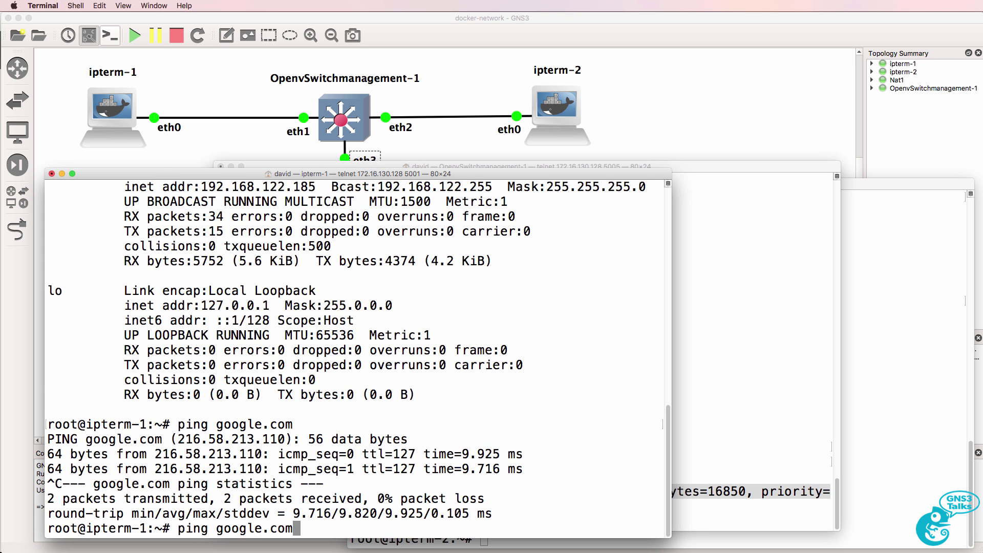
key(Return)
click(899, 327)
key(Up)
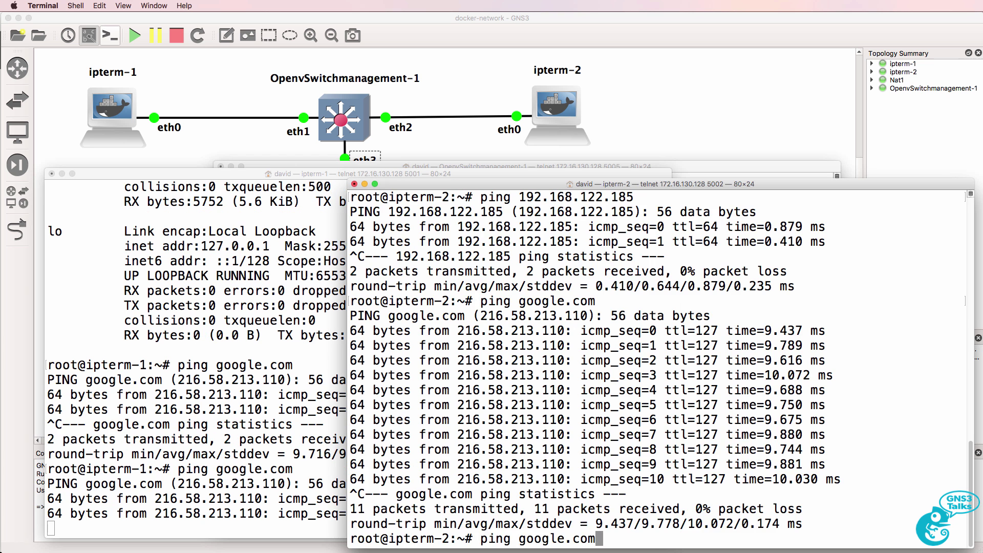
key(Return)
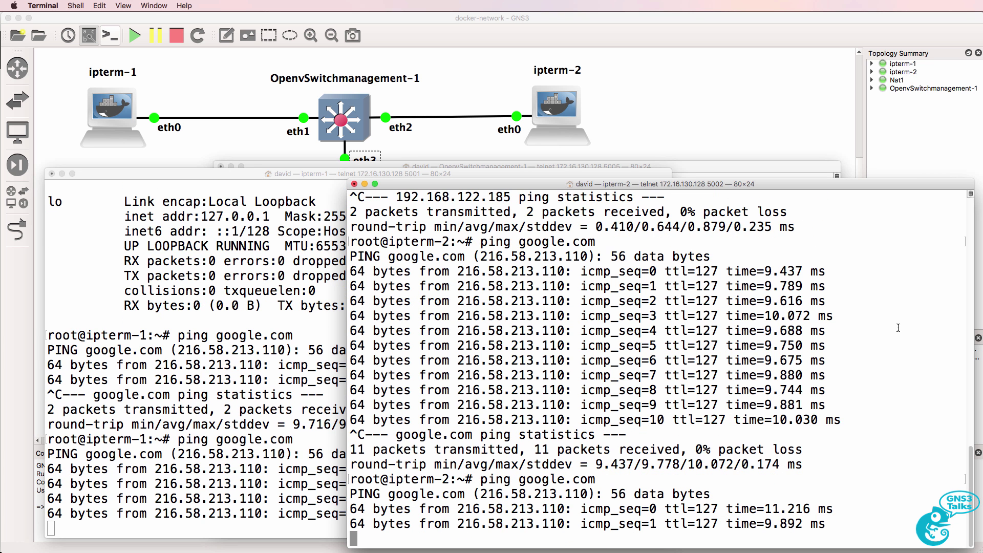
key(ctrl+c)
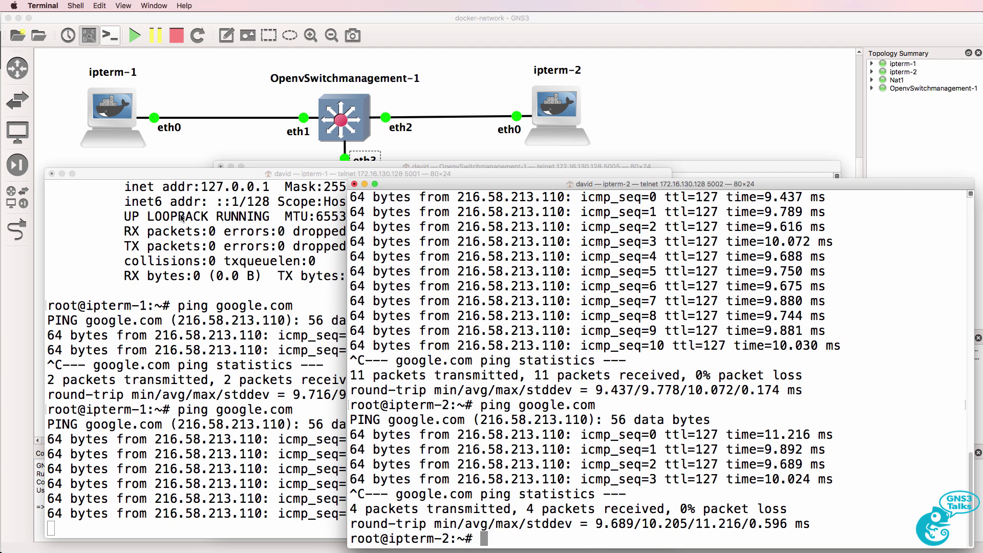
click(263, 330)
key(ctrl+c)
key(Return)
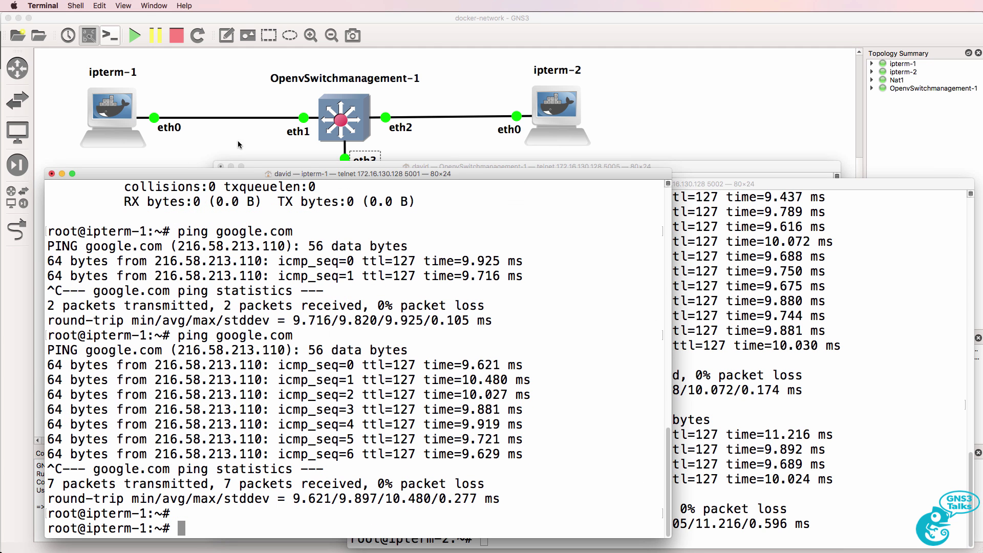
click(428, 62)
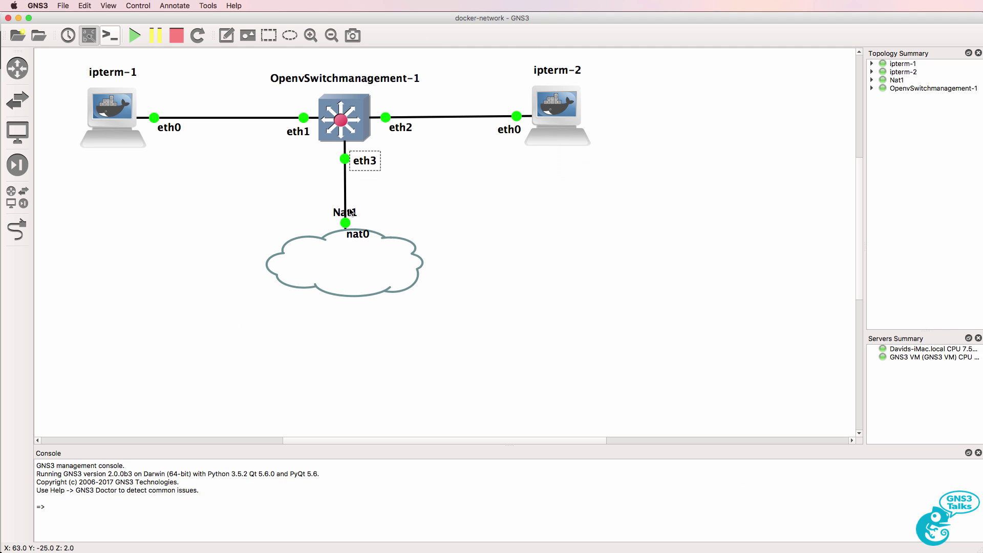
- Check the OpenvSwitch node's port tooltip on the topology
mouse_move(339, 138)
- Run apt-get update on ipterm-1 and check whether python is installed
key(super+Tab)
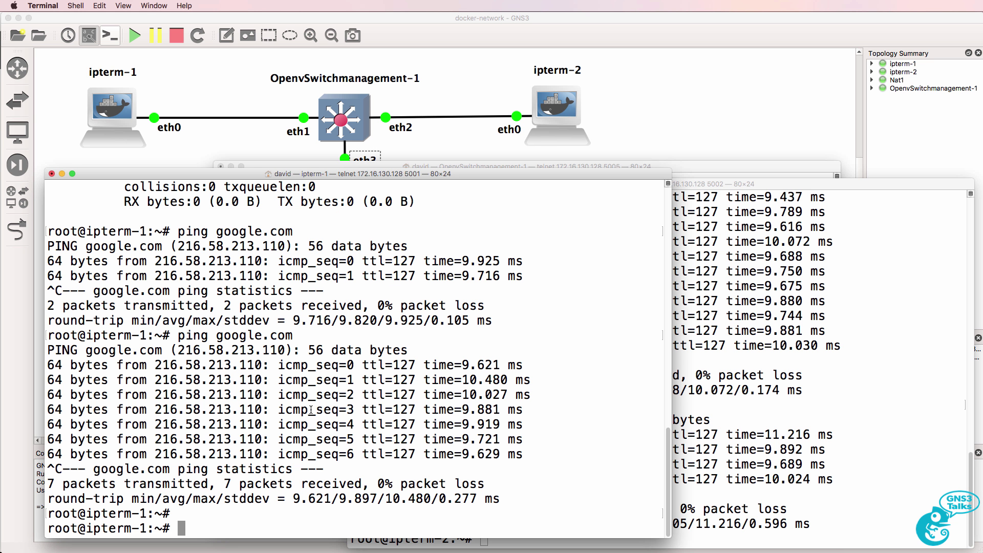
text(apt-get update)
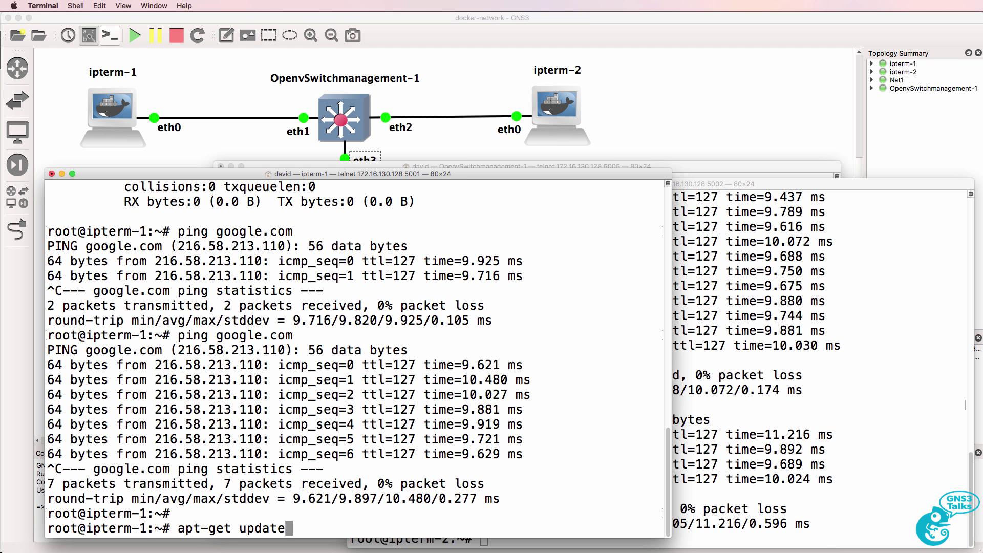
key(Return)
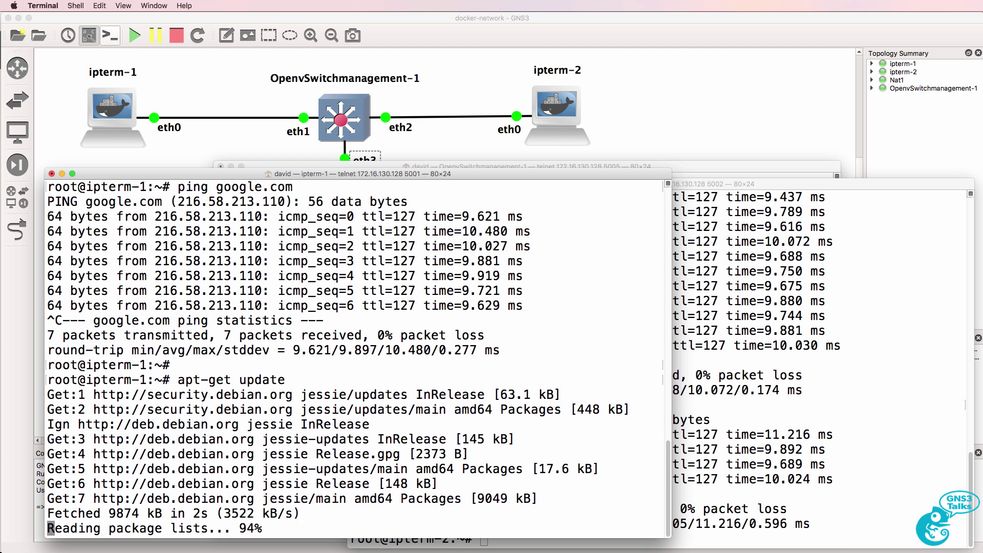
text(python)
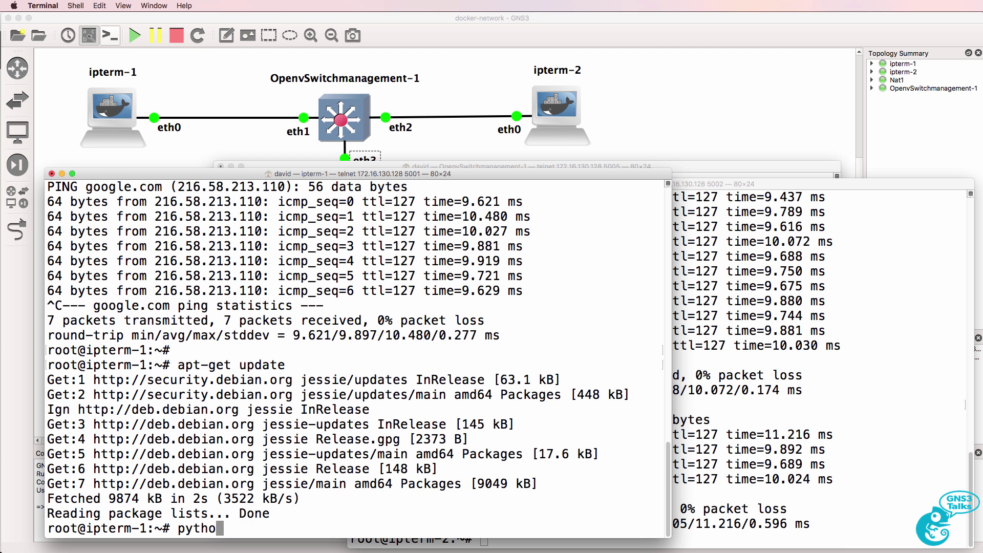
key(Return)
- Install Python with apt-get install python, confirming with y
text(apt-)
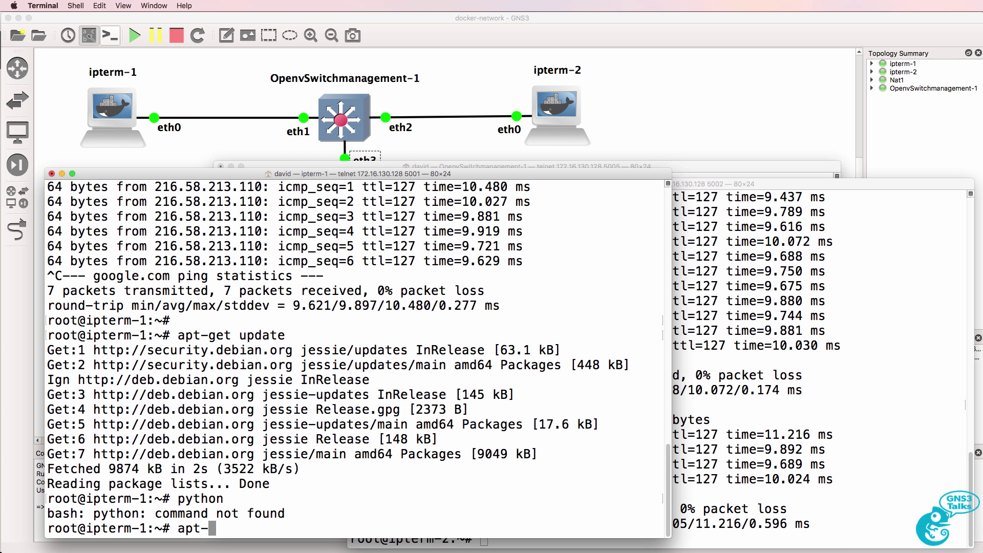
text(get install)
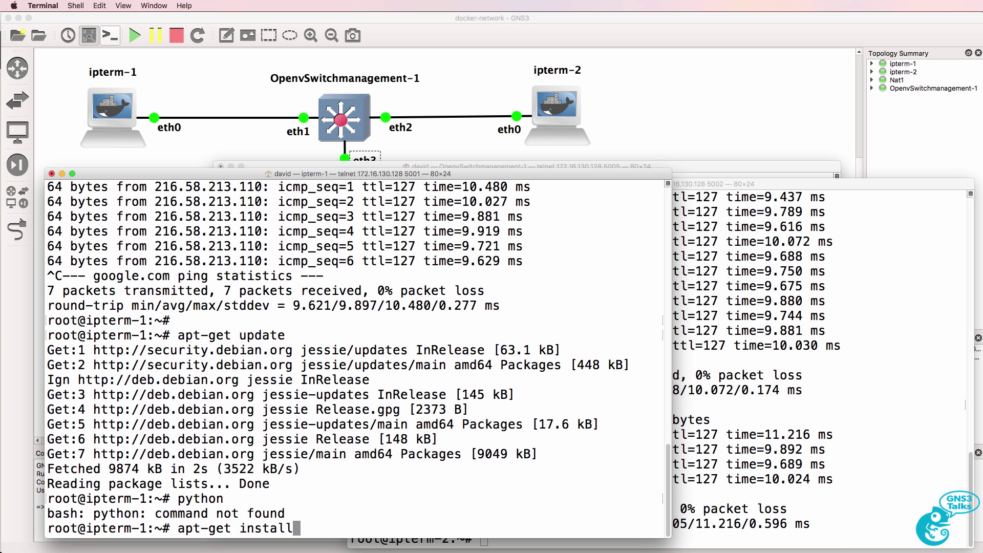
text( python)
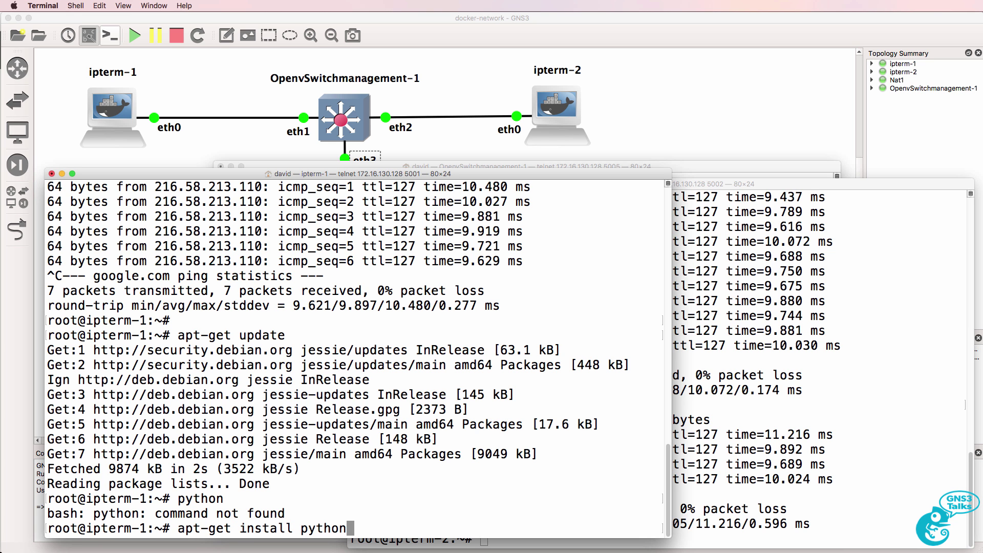
key(Return)
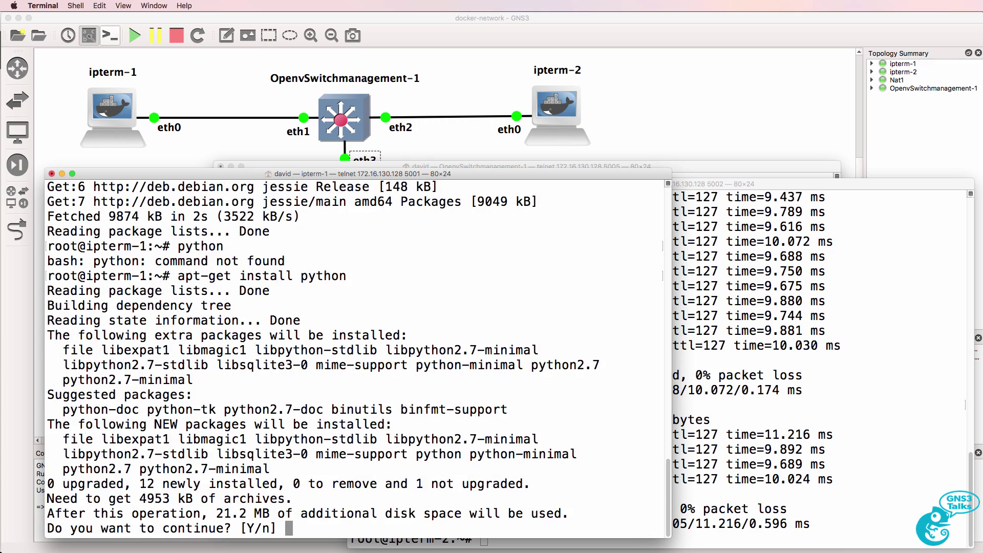
text(y)
key(Return)
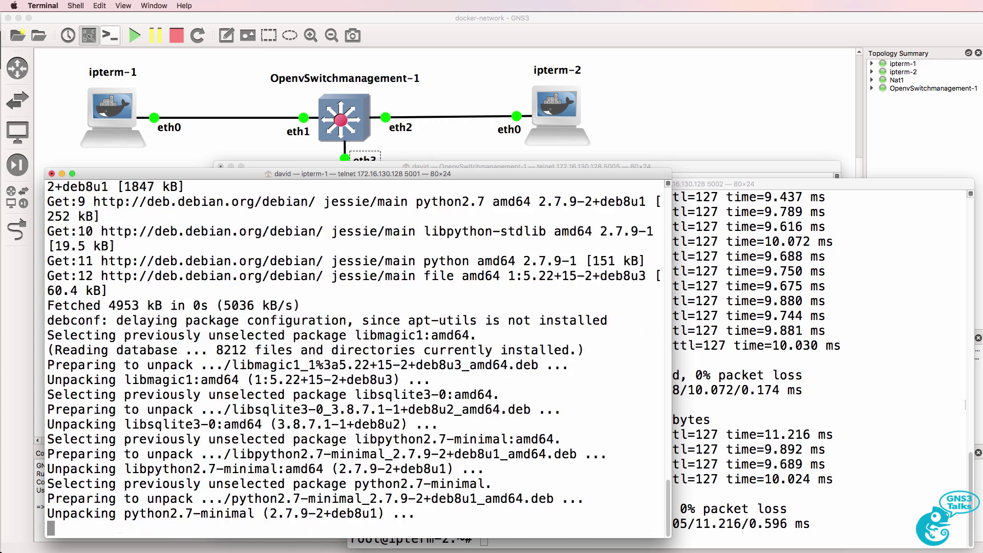
- Start python on ipterm-1, print "Hello World", then exit with quit()
text(pyt)
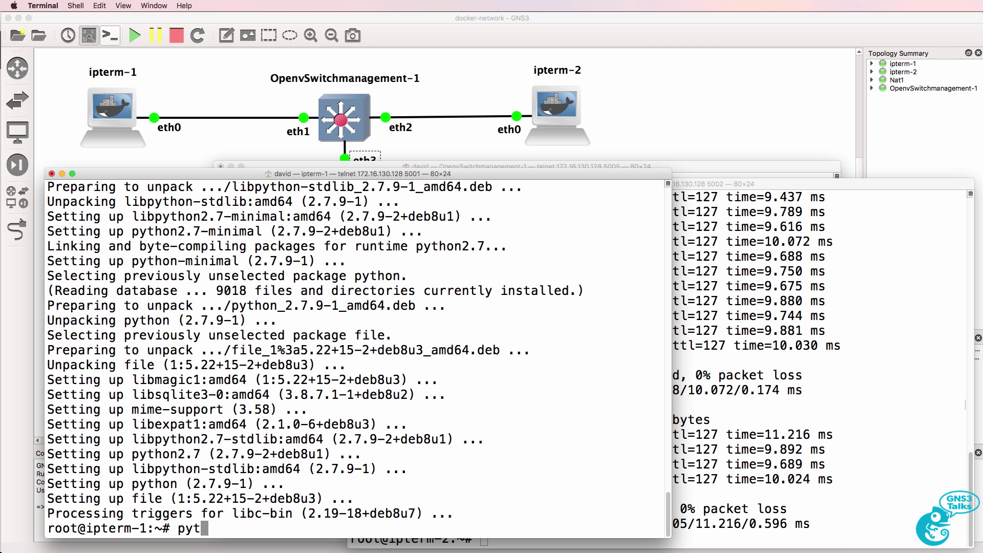
text(hon)
key(Return)
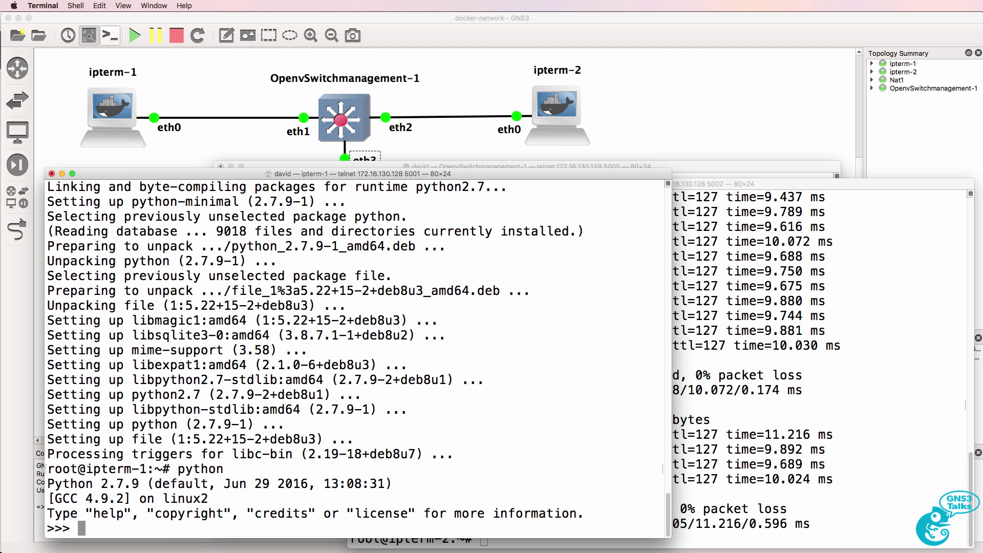
text(print "Hel)
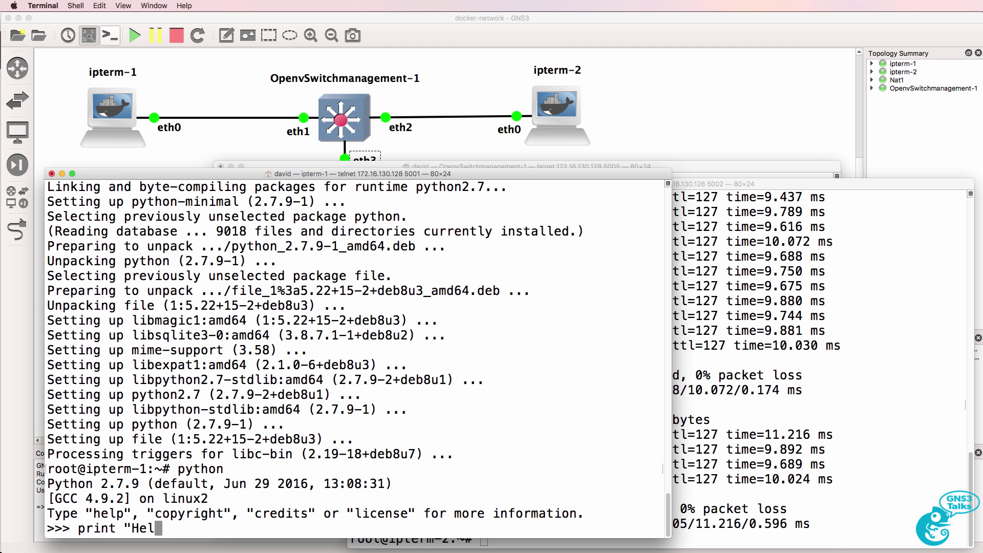
text(lo World")
key(Return)
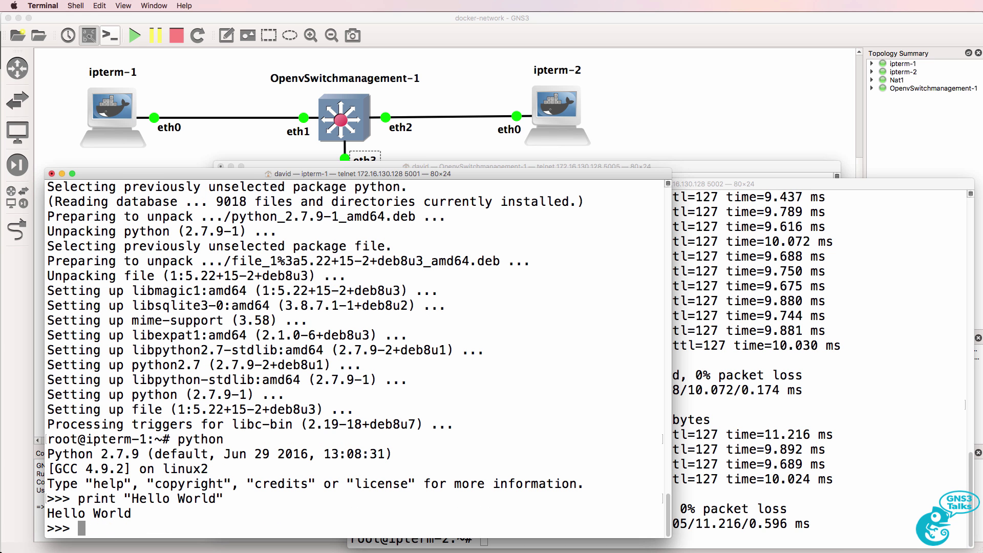
text(quit())
key(Return)
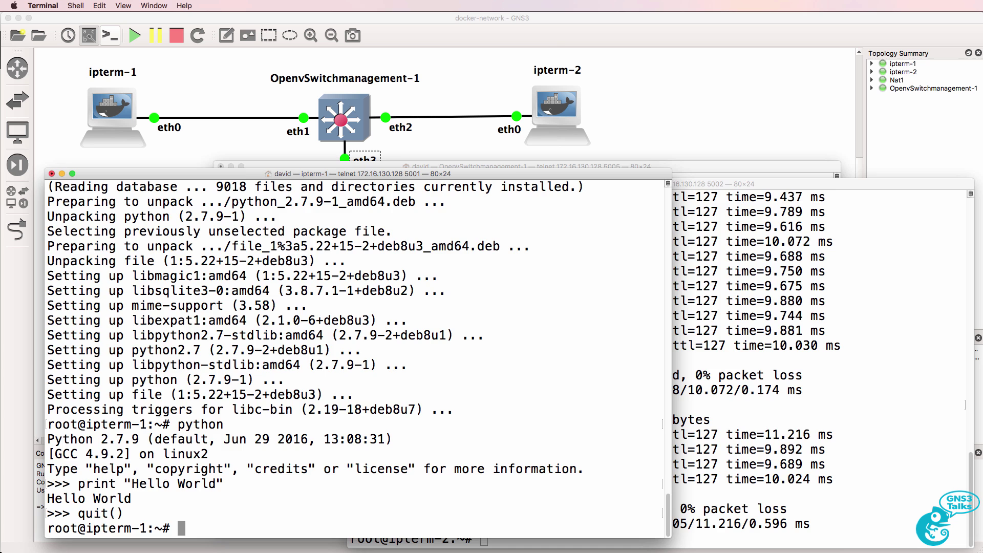
click(563, 37)
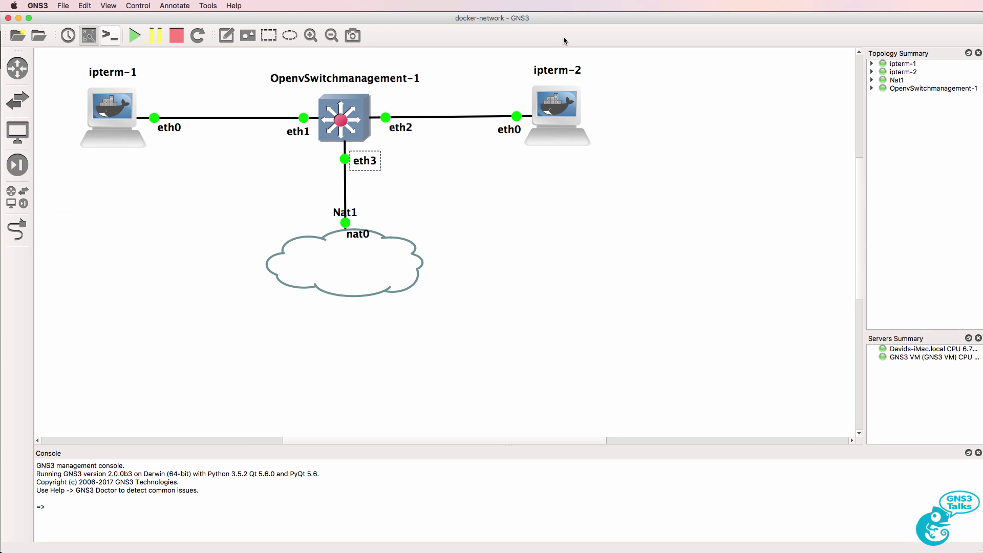